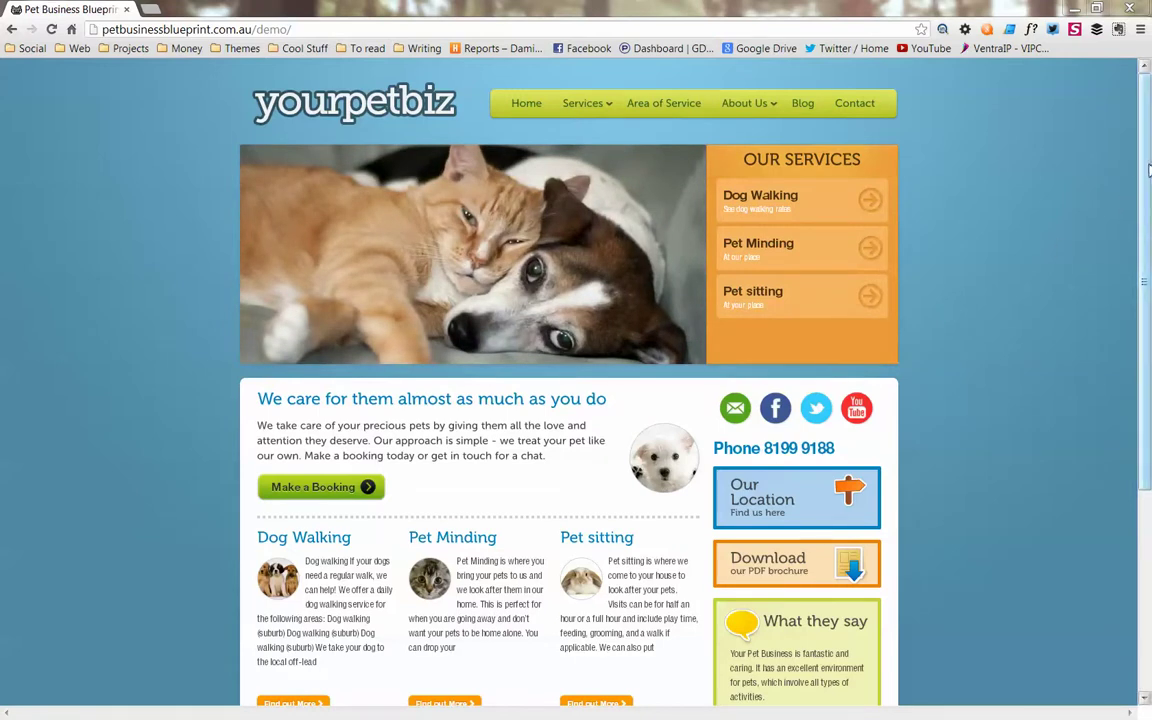
Add wp-admin to the site URL and log in with Remember Me ticked
{"action": "left_click_drag", "start_coordinate": [1148, 170], "coordinate": [1148, 308]}
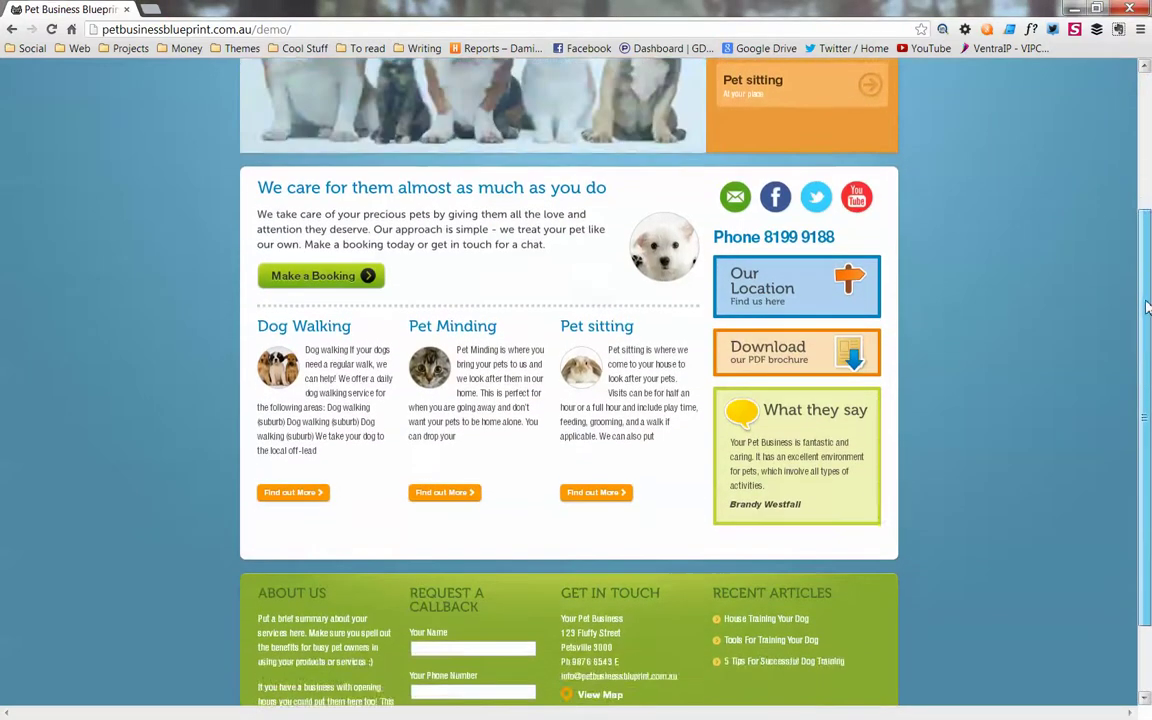
{"action": "scroll", "coordinate": [1131, 193], "scroll_direction": "up", "scroll_amount": 2}
{"action": "scroll", "coordinate": [1126, 231], "scroll_direction": "down", "scroll_amount": 2}
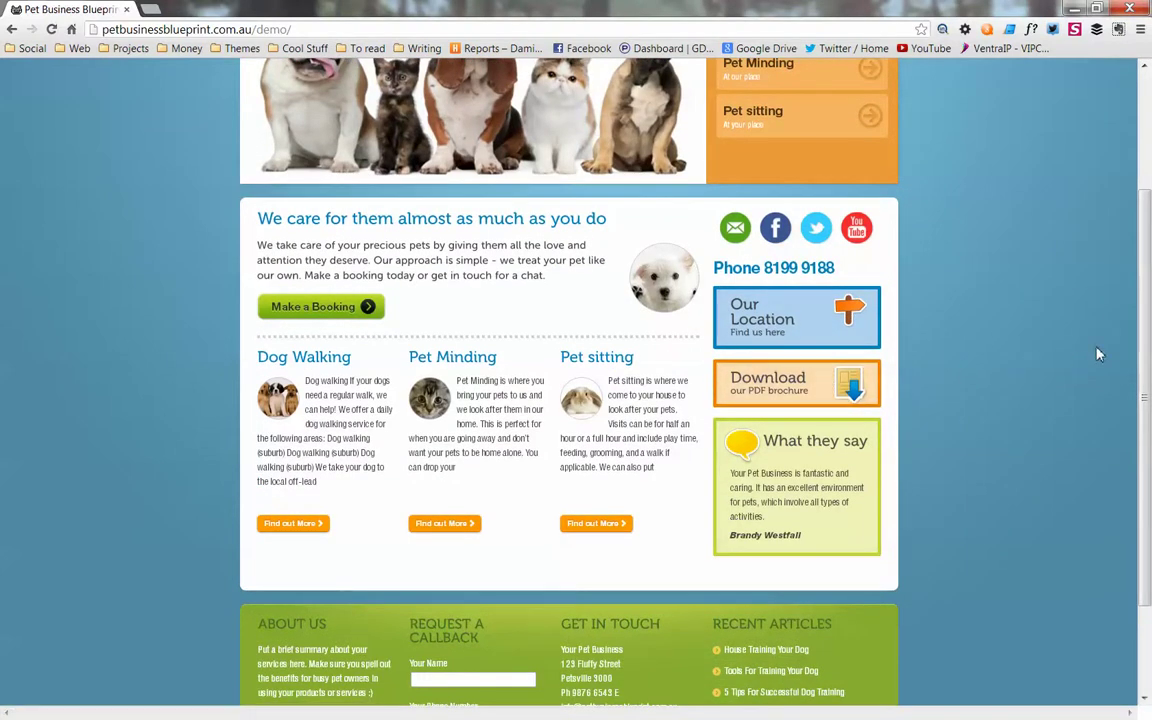
{"action": "scroll", "coordinate": [1120, 342], "scroll_direction": "down", "scroll_amount": 1}
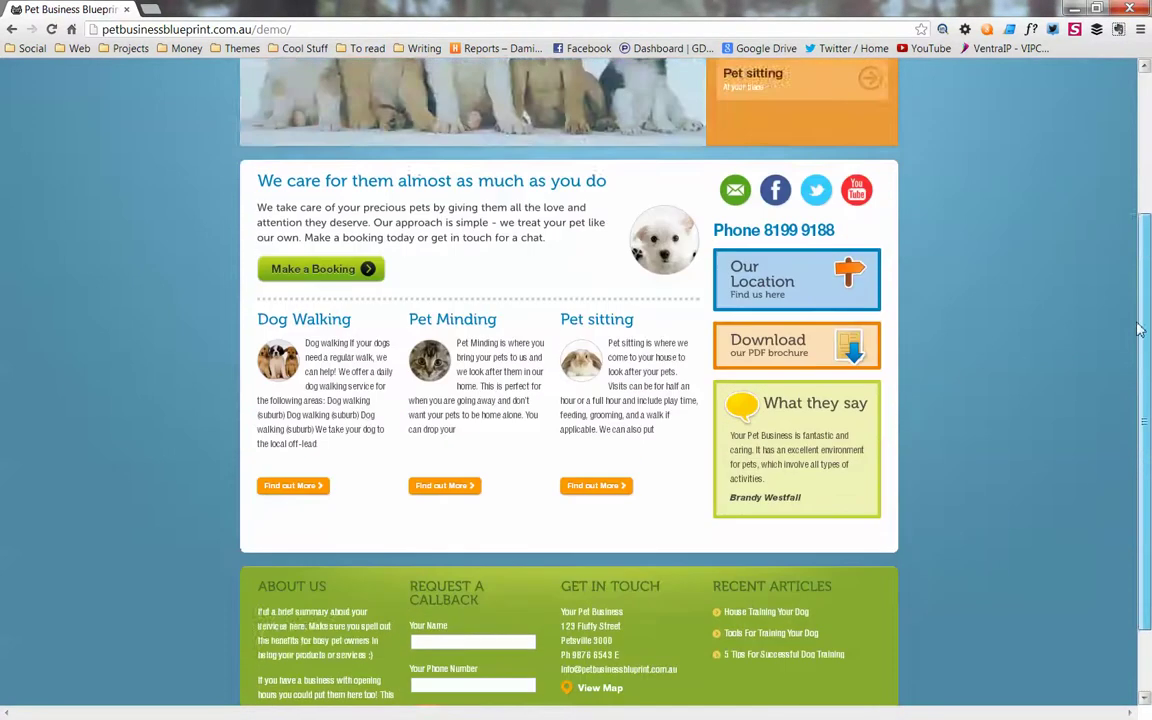
{"action": "scroll", "coordinate": [1140, 330], "scroll_direction": "up", "scroll_amount": 1}
{"action": "scroll", "coordinate": [1136, 360], "scroll_direction": "down", "scroll_amount": 2}
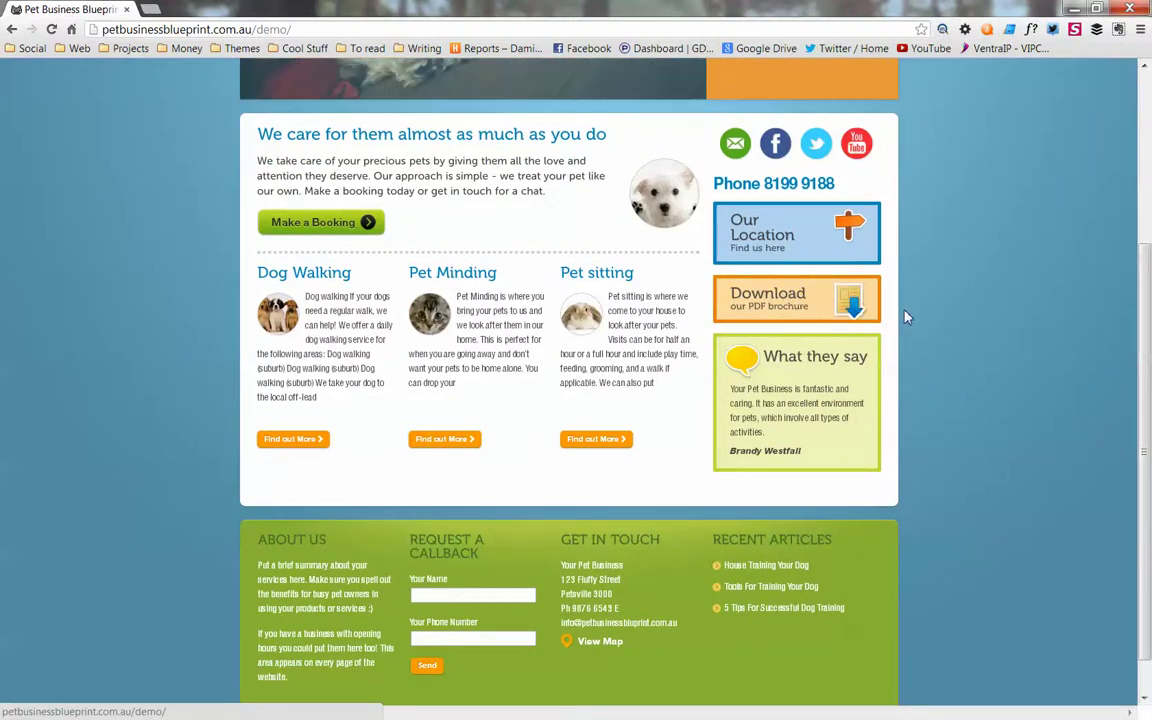
{"action": "left_click_drag", "start_coordinate": [1140, 350], "coordinate": [989, 156]}
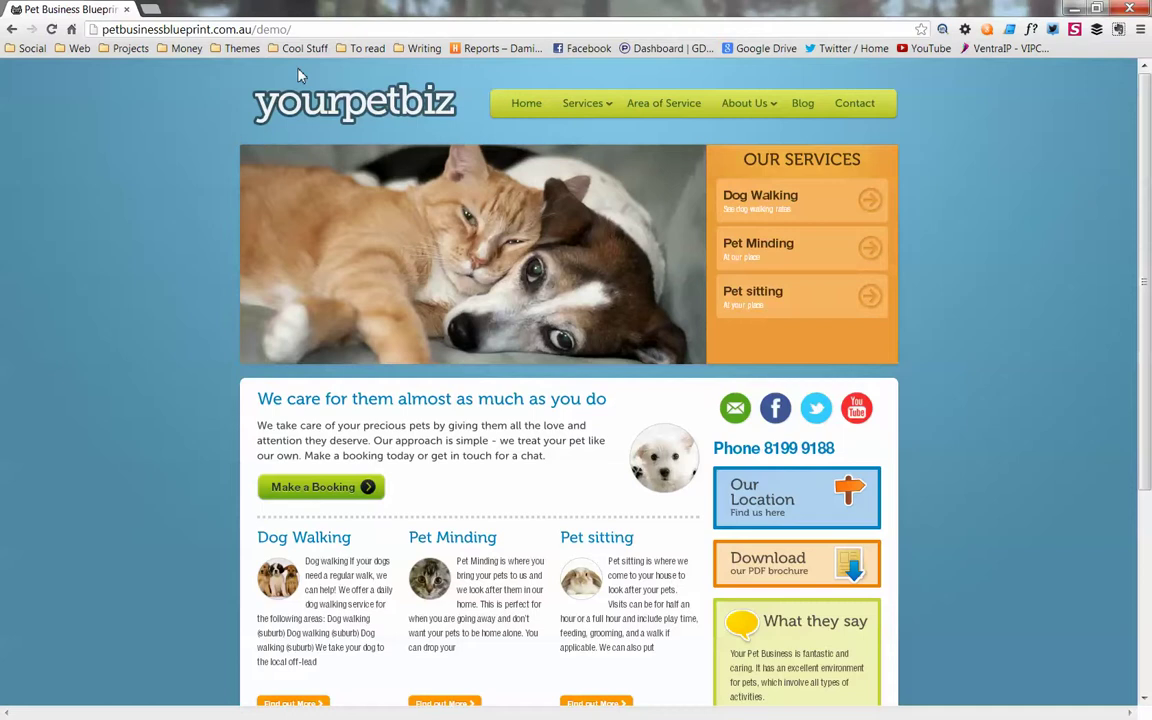
{"action": "left_click", "coordinate": [337, 36]}
{"action": "left_click", "coordinate": [337, 33]}
{"action": "type", "text": "wp-admin"}
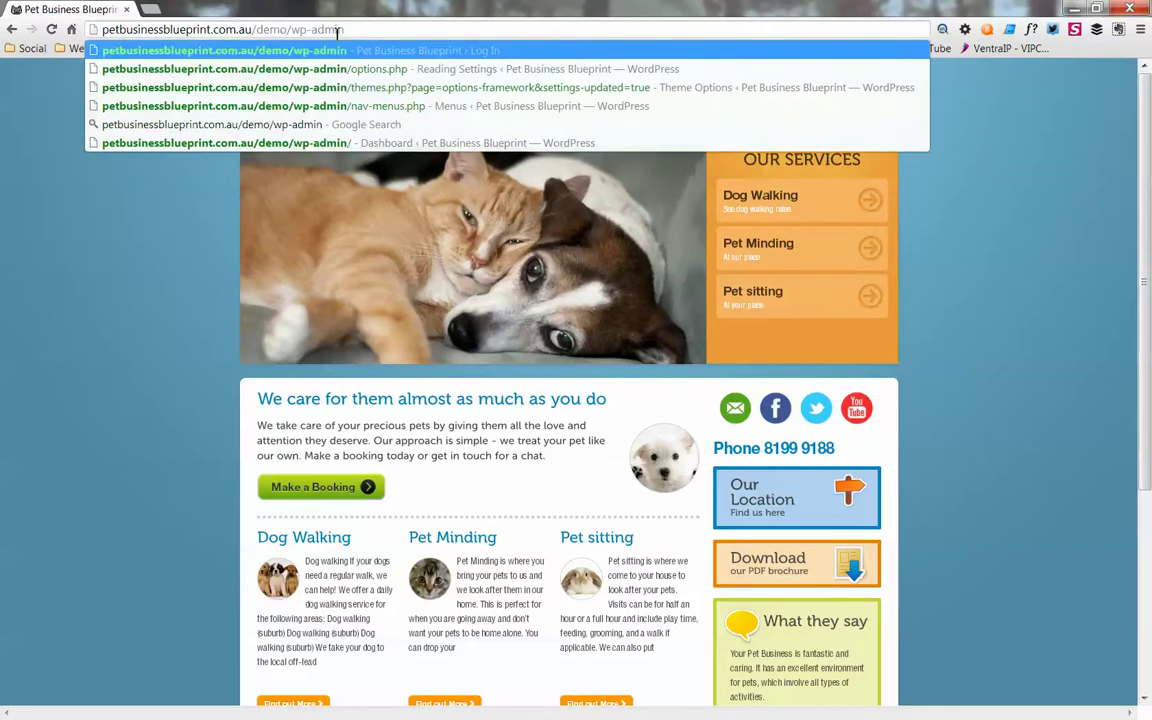
{"action": "key", "text": "Return"}
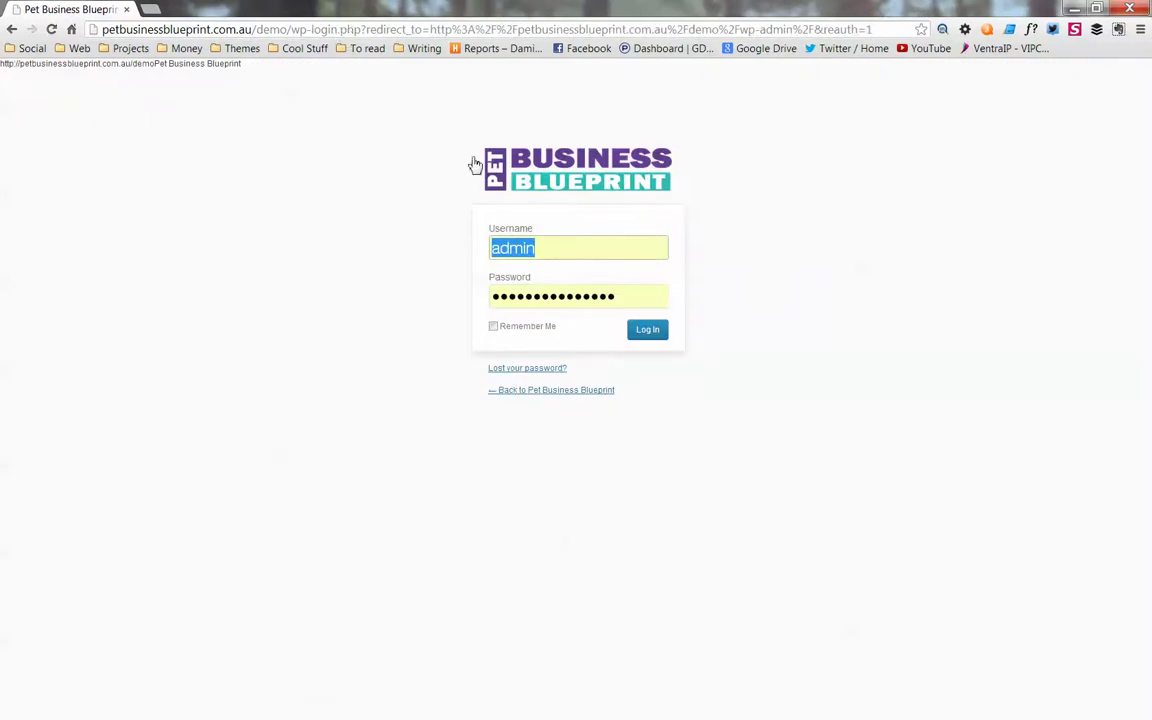
{"action": "left_click", "coordinate": [545, 330]}
{"action": "left_click", "coordinate": [656, 338]}
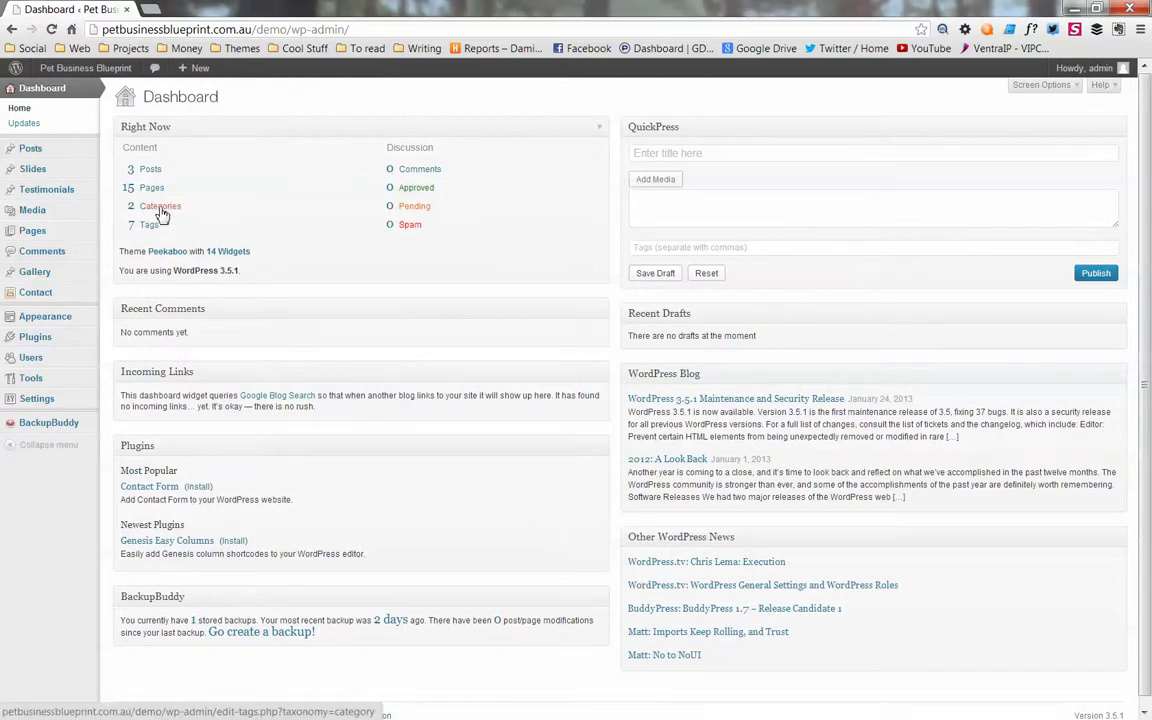
Go to Media > Add New to reach the Upload New Media page
{"action": "left_click", "coordinate": [44, 210]}
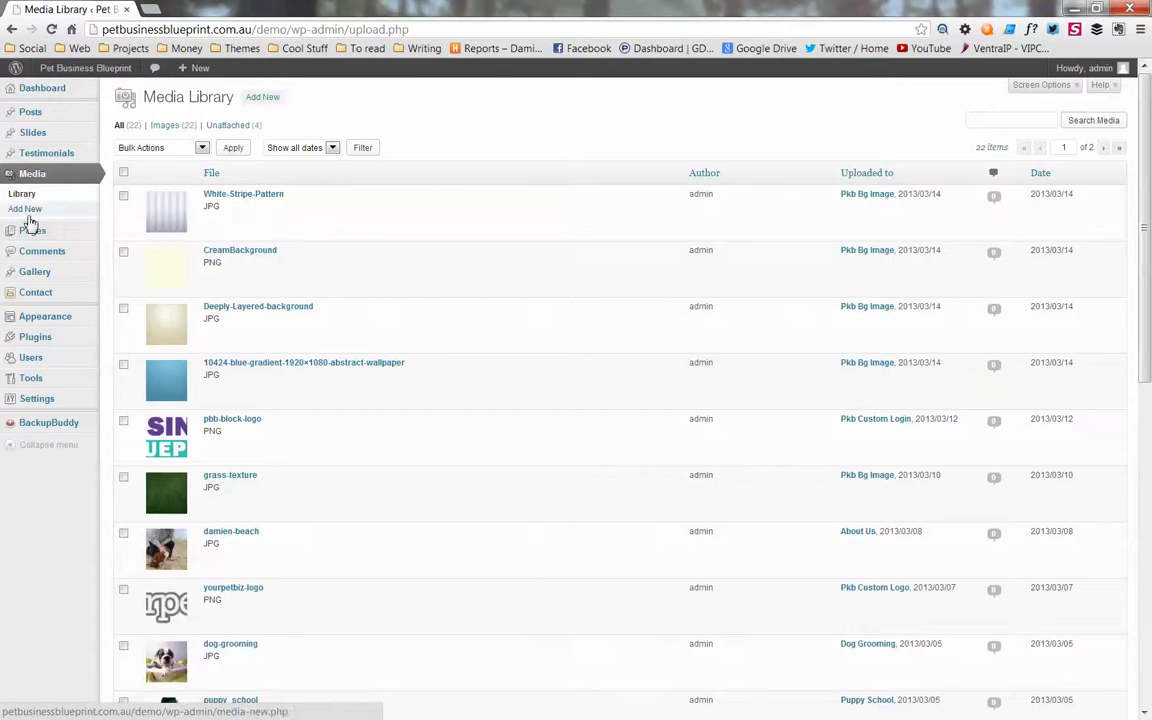
{"action": "left_click", "coordinate": [263, 97]}
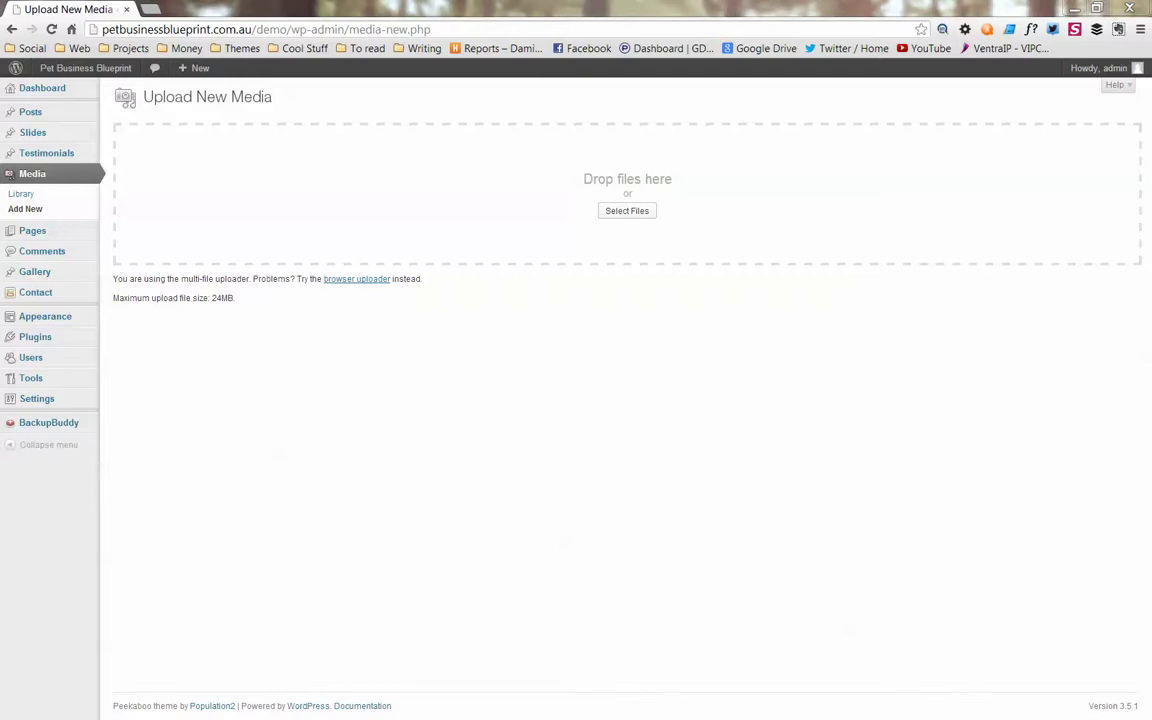
Drag Price List Sample.pdf from the Flyers and Price List folder onto the media drop area
{"action": "left_click_drag", "start_coordinate": [1150, 150], "coordinate": [574, 160]}
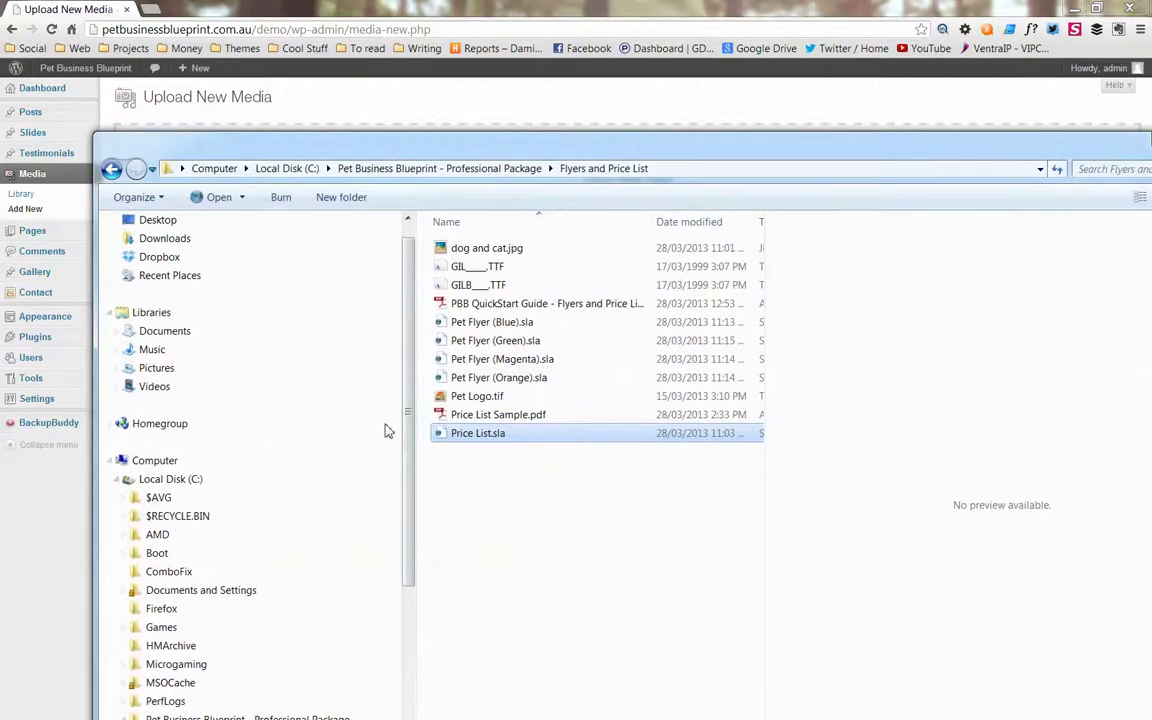
{"action": "left_click", "coordinate": [490, 422]}
{"action": "left_click_drag", "start_coordinate": [820, 136], "coordinate": [1147, 289]}
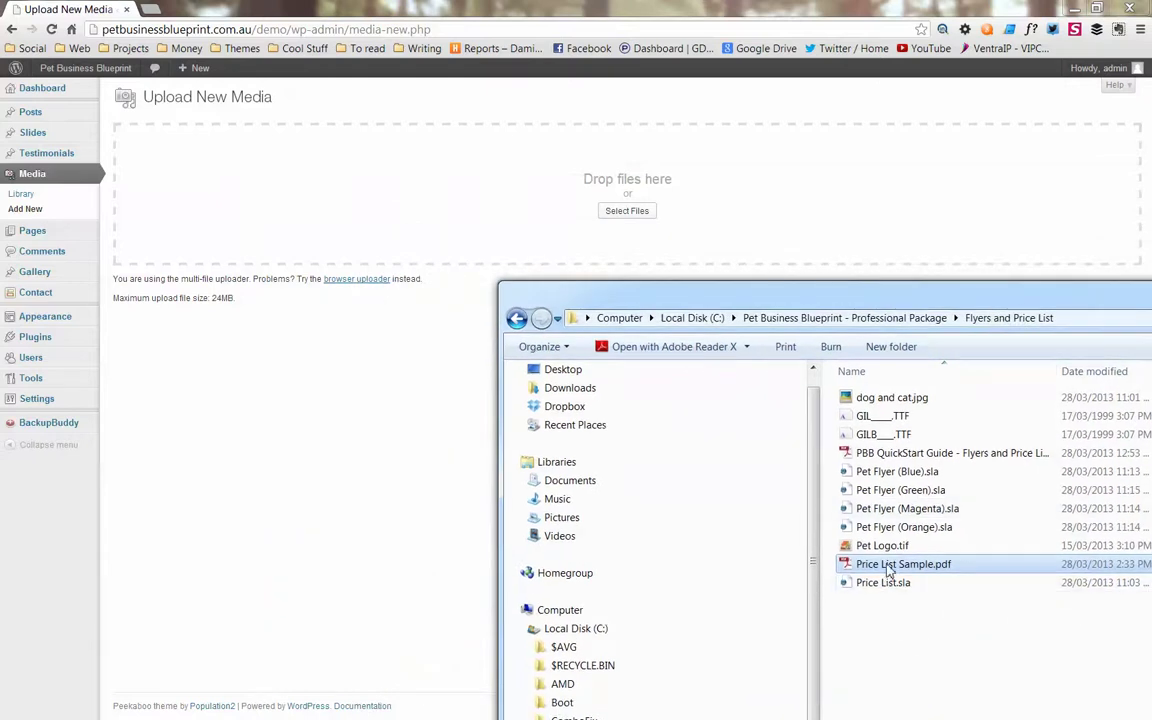
{"action": "left_click_drag", "start_coordinate": [838, 298], "coordinate": [487, 110]}
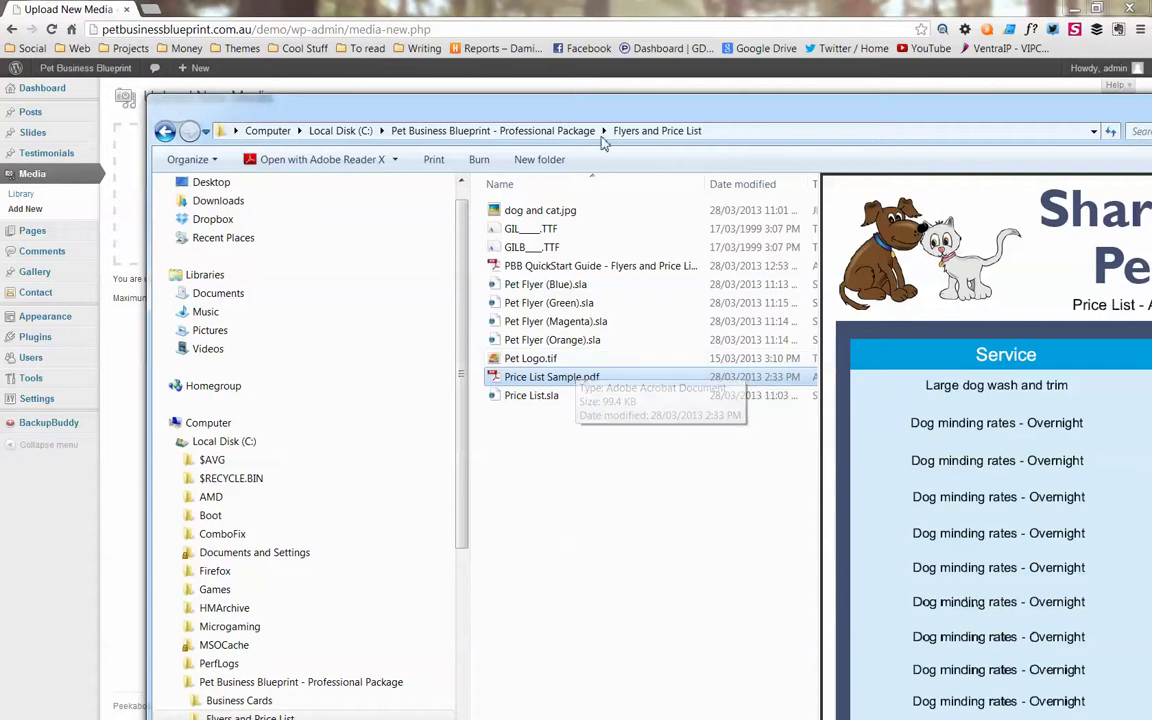
{"action": "left_click_drag", "start_coordinate": [613, 116], "coordinate": [698, 327]}
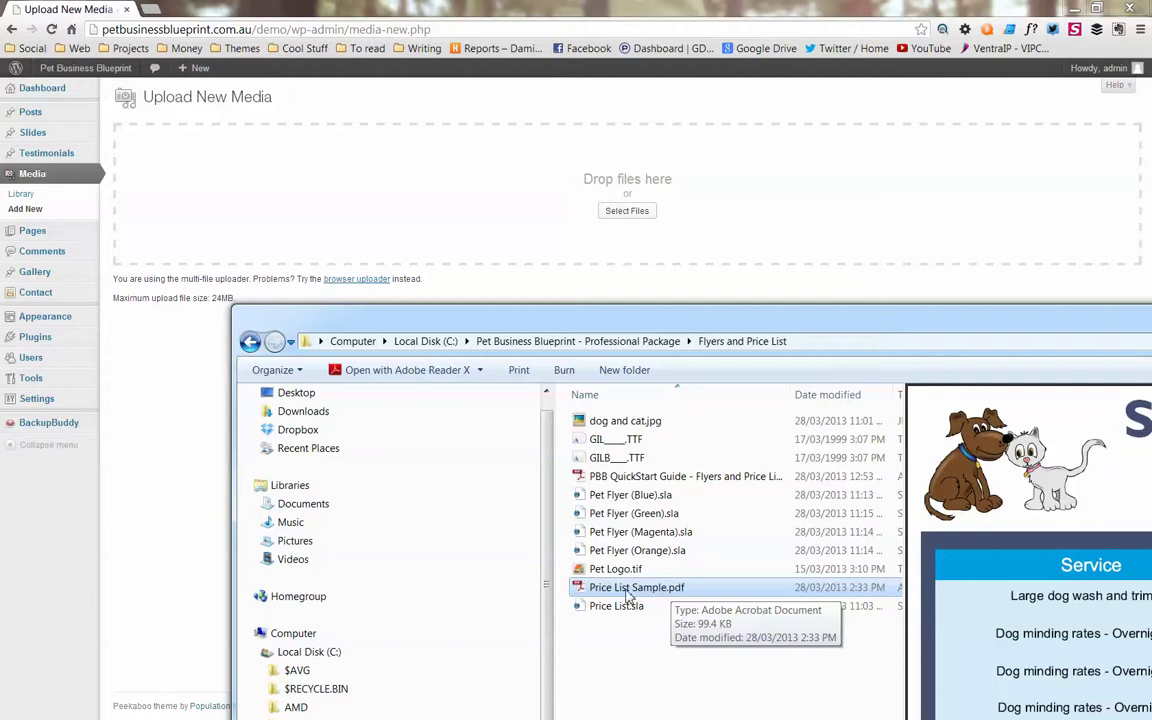
{"action": "left_click_drag", "start_coordinate": [641, 597], "coordinate": [510, 256]}
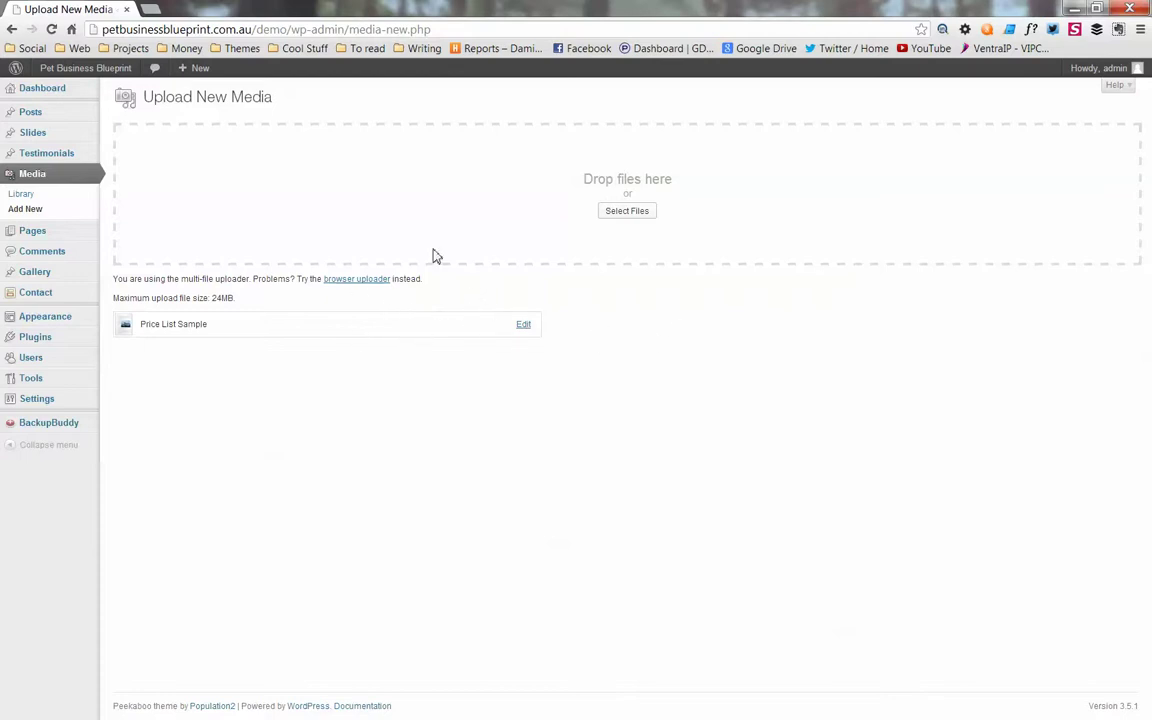
Open Price List Sample's Edit Media page and copy its File URL
{"action": "left_click", "coordinate": [524, 326]}
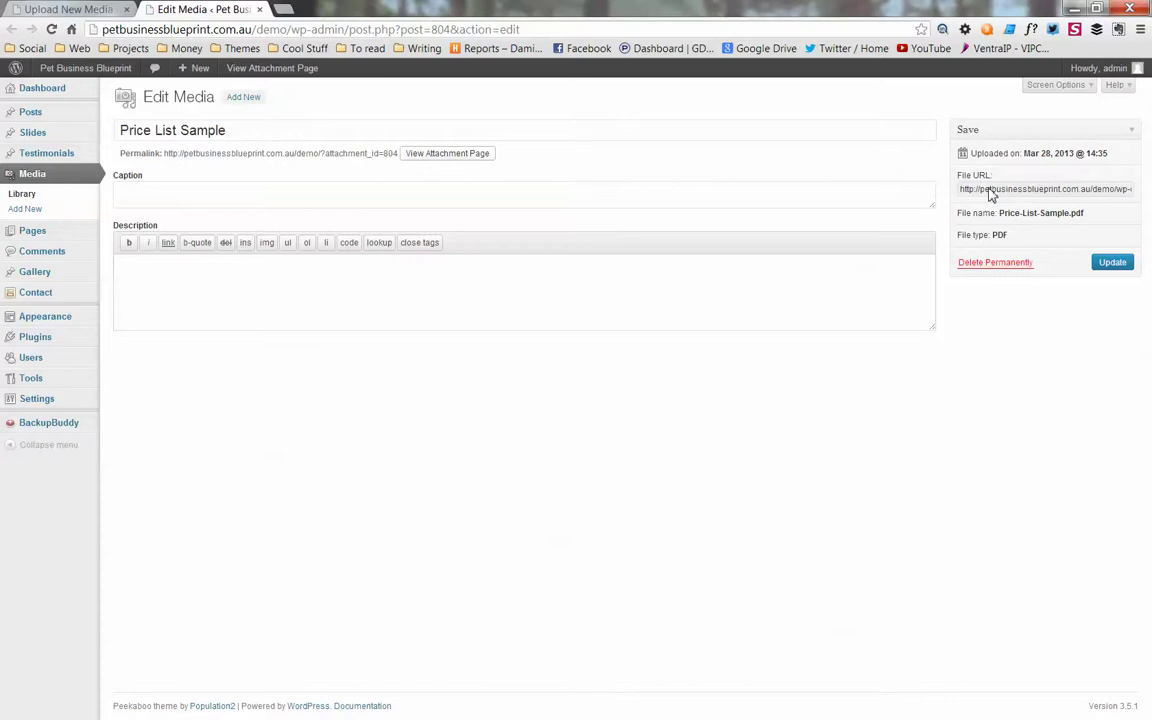
{"action": "triple_click", "coordinate": [1003, 191]}
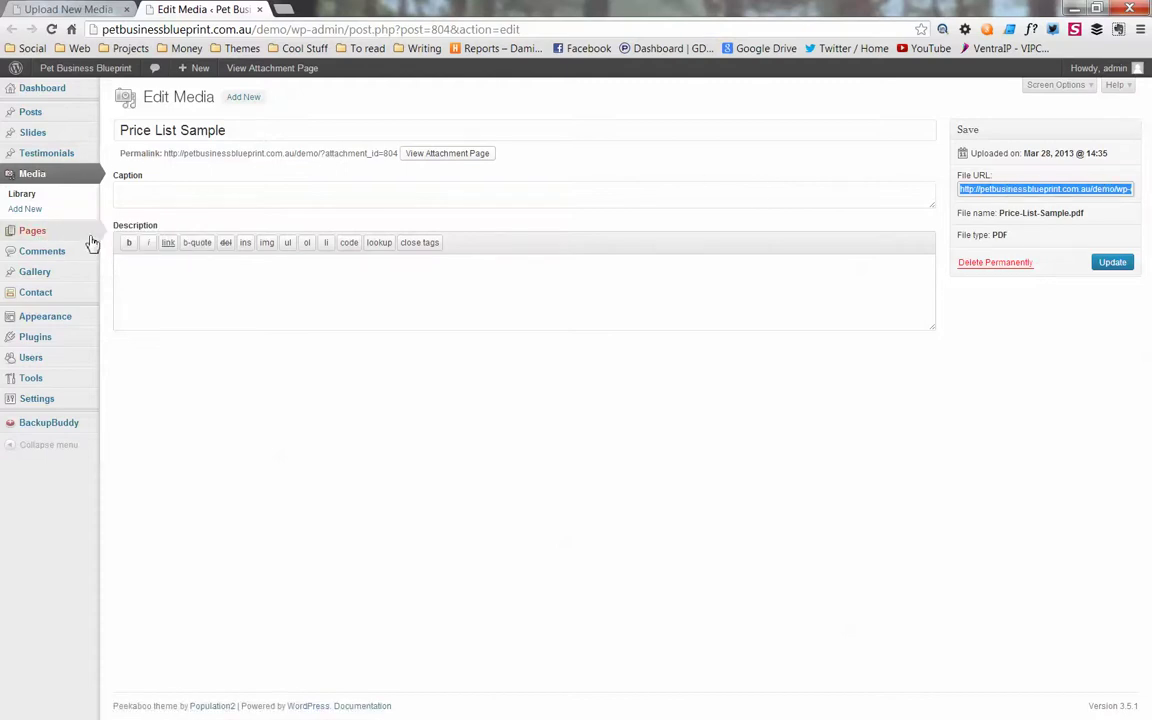
{"action": "mouse_move", "coordinate": [37, 318]}
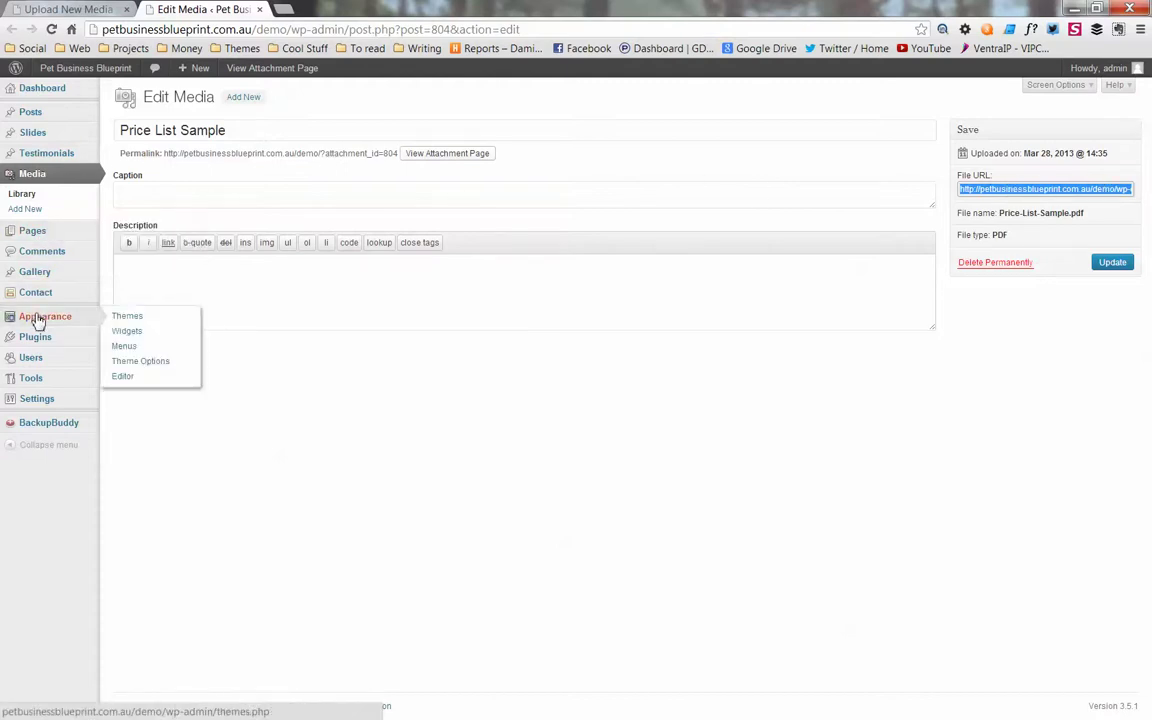
Give the Primary Sidebar Download widget the subtitle 'Our price list' and the pasted PDF link, then save
{"action": "left_click", "coordinate": [143, 339]}
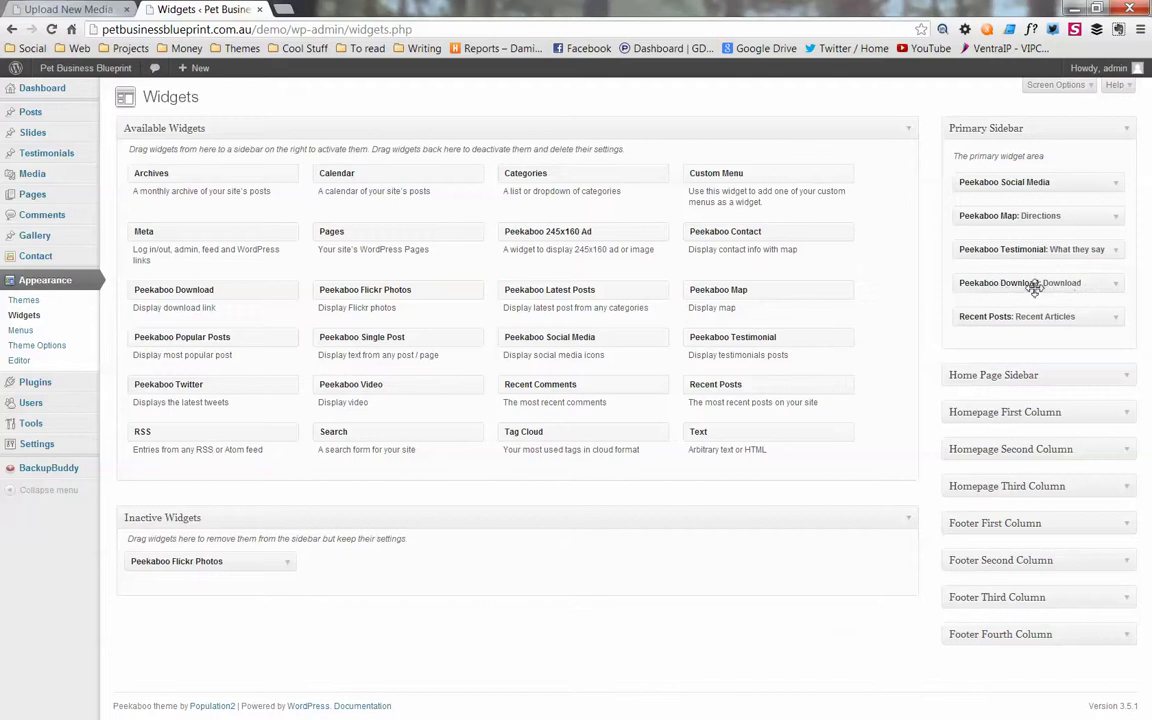
{"action": "left_click", "coordinate": [1116, 285]}
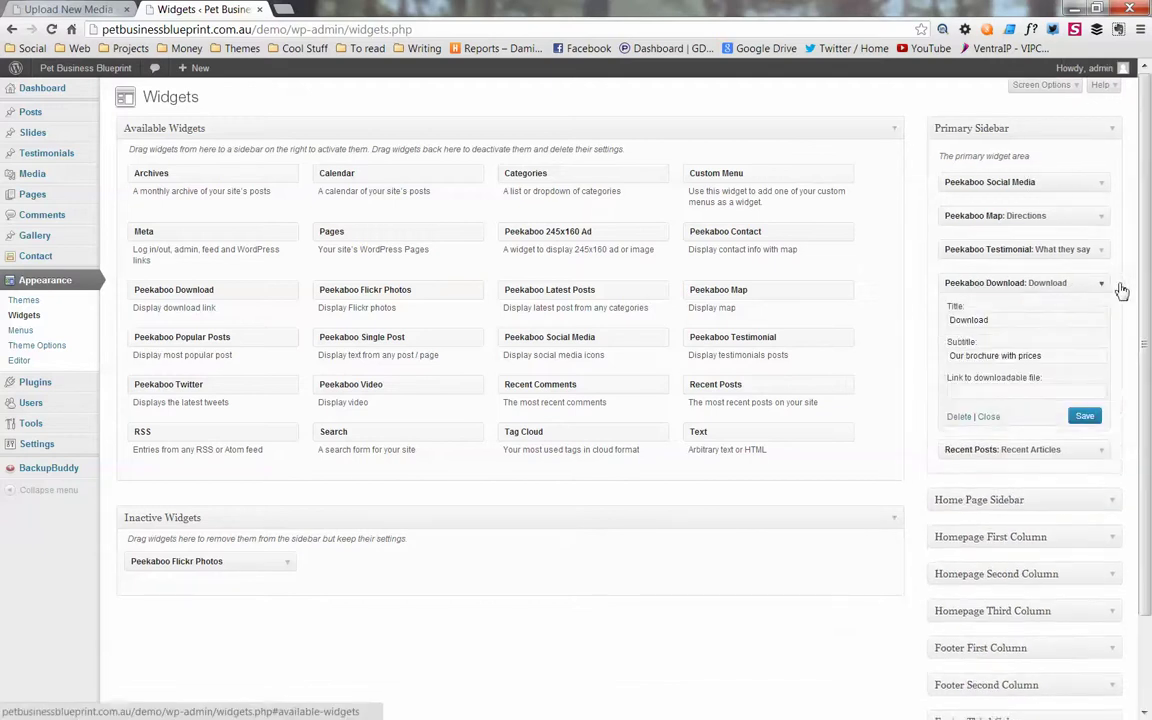
{"action": "scroll", "coordinate": [1145, 285], "scroll_direction": "down", "scroll_amount": 1}
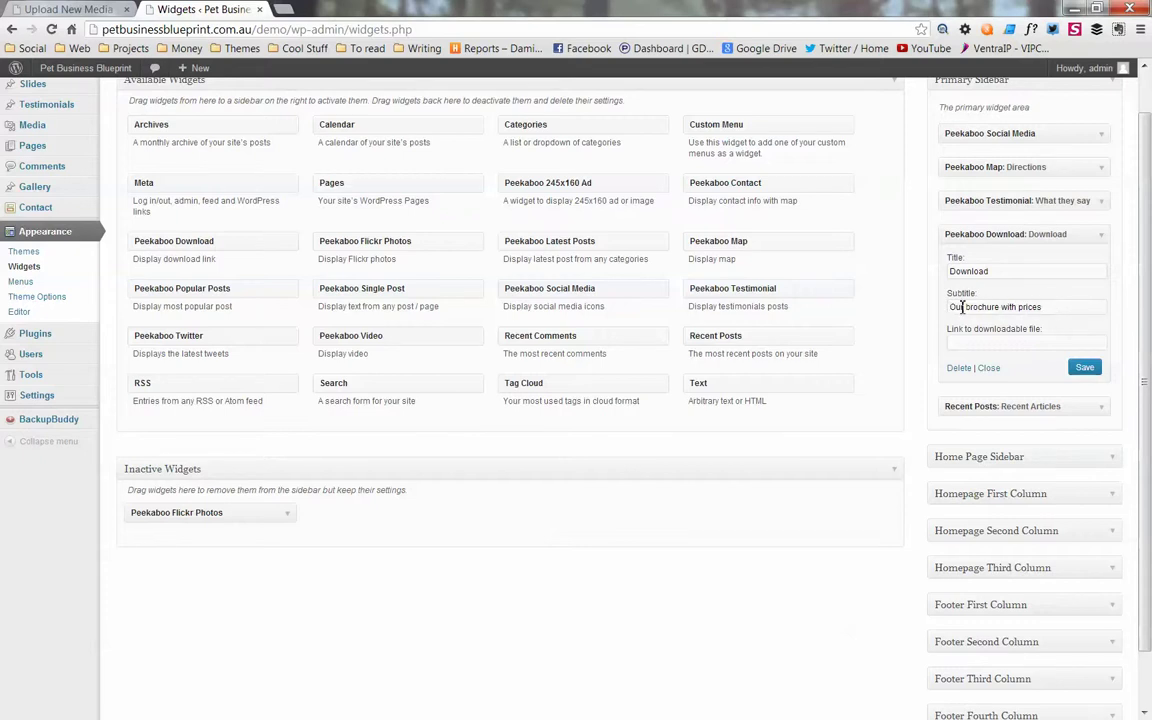
{"action": "left_click_drag", "start_coordinate": [966, 307], "coordinate": [1082, 311]}
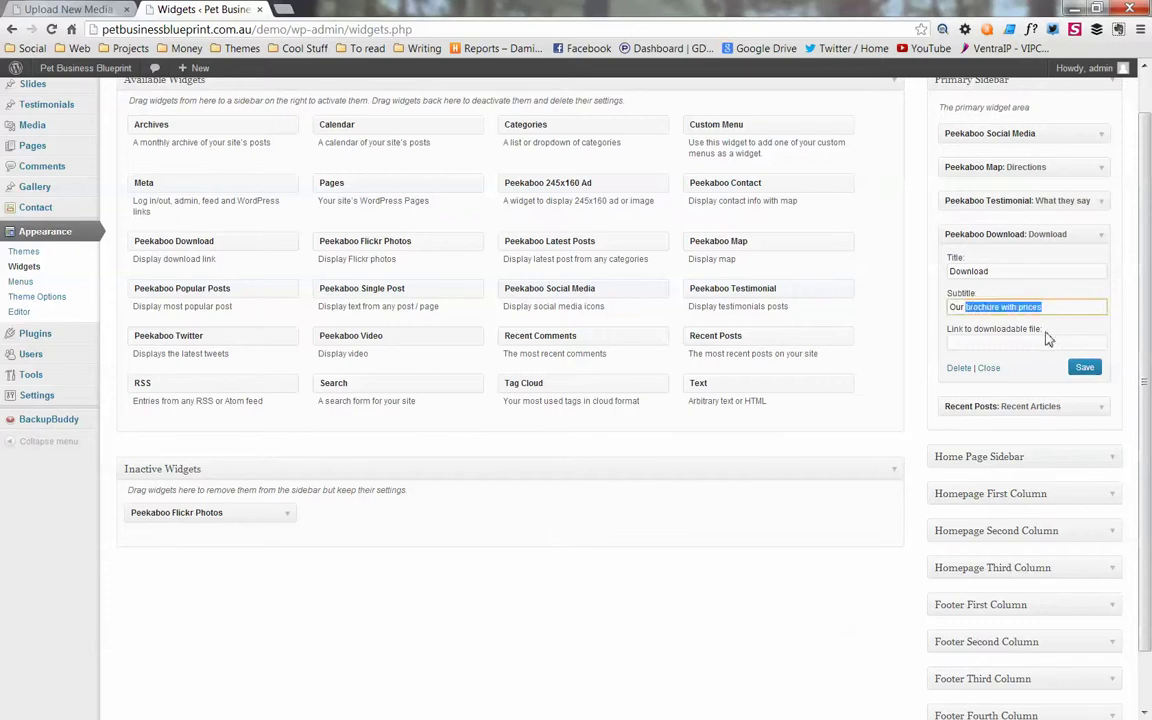
{"action": "type", "text": "price list"}
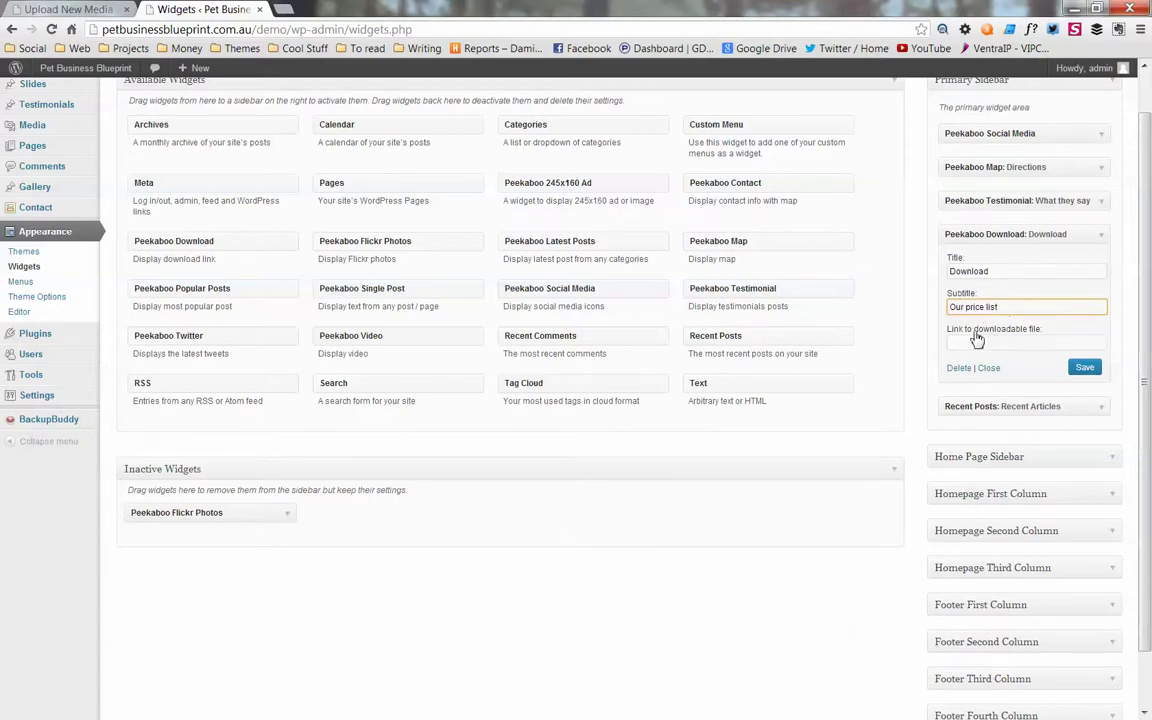
{"action": "left_click", "coordinate": [1020, 344]}
{"action": "key", "text": "ctrl+v"}
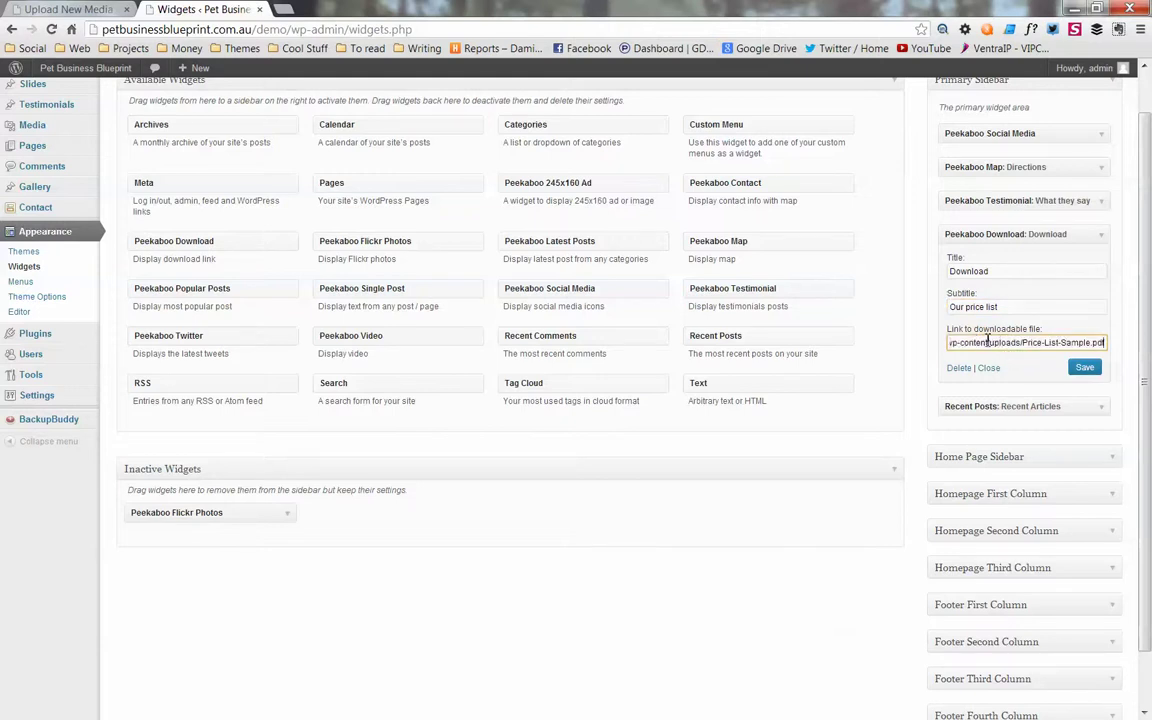
{"action": "left_click", "coordinate": [1090, 367]}
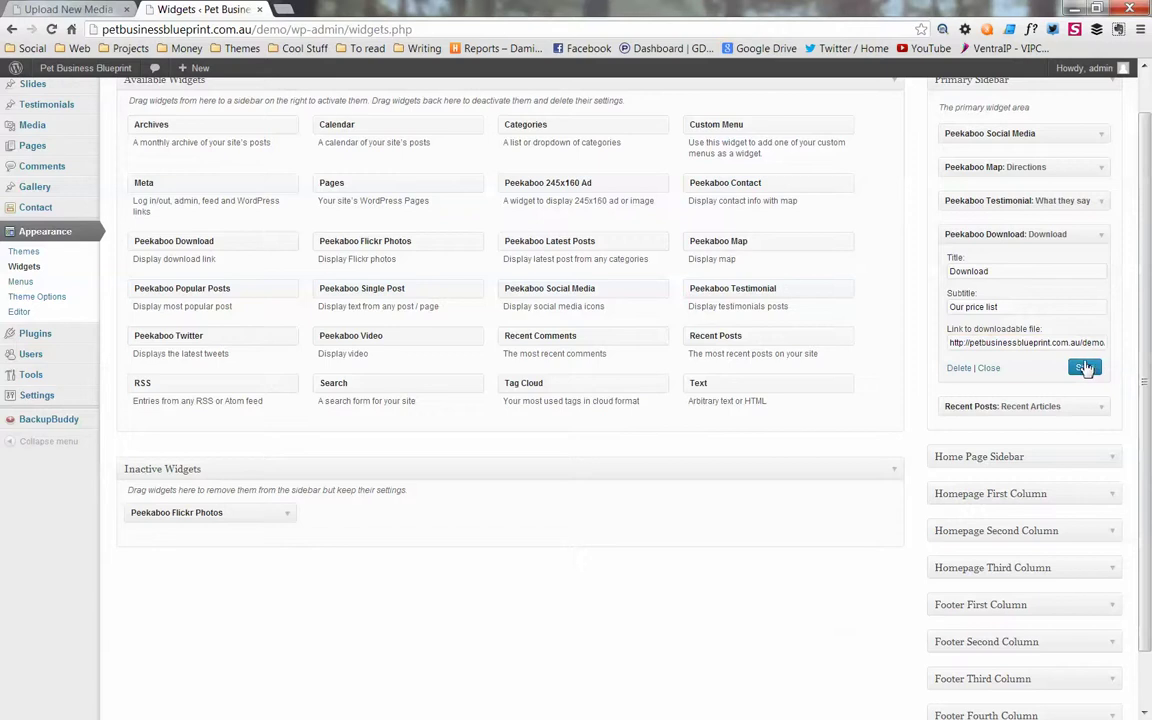
{"action": "scroll", "coordinate": [994, 306], "scroll_direction": "up", "scroll_amount": 1}
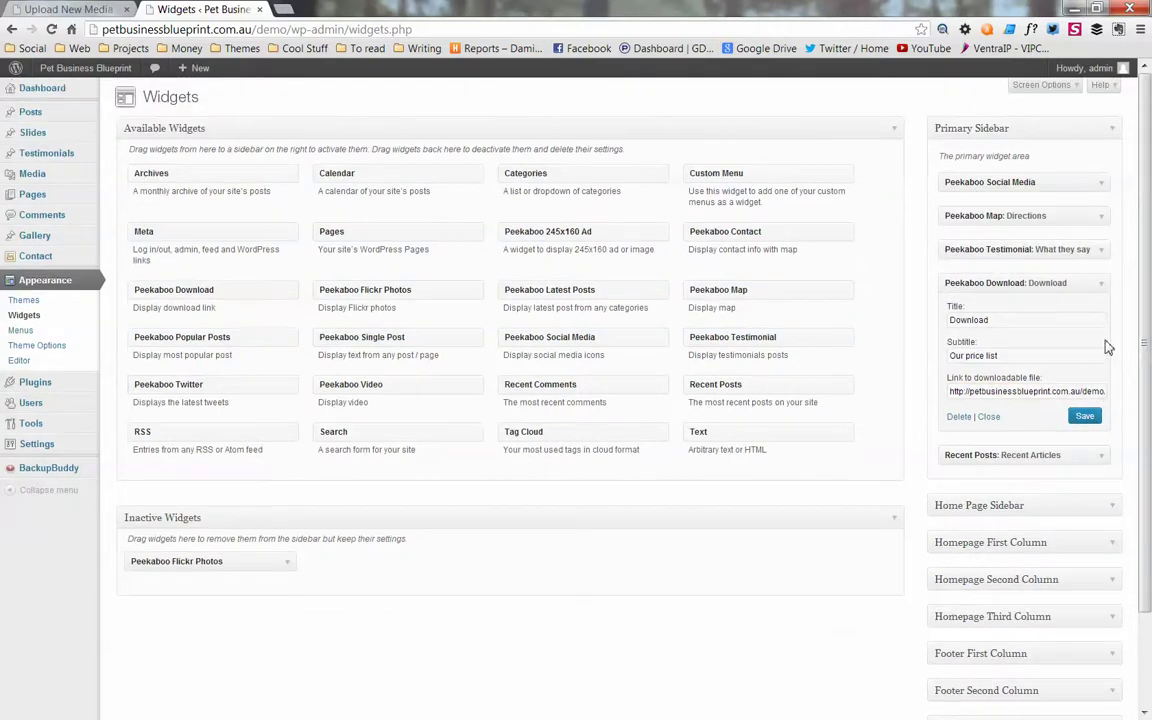
{"action": "left_click", "coordinate": [1112, 285]}
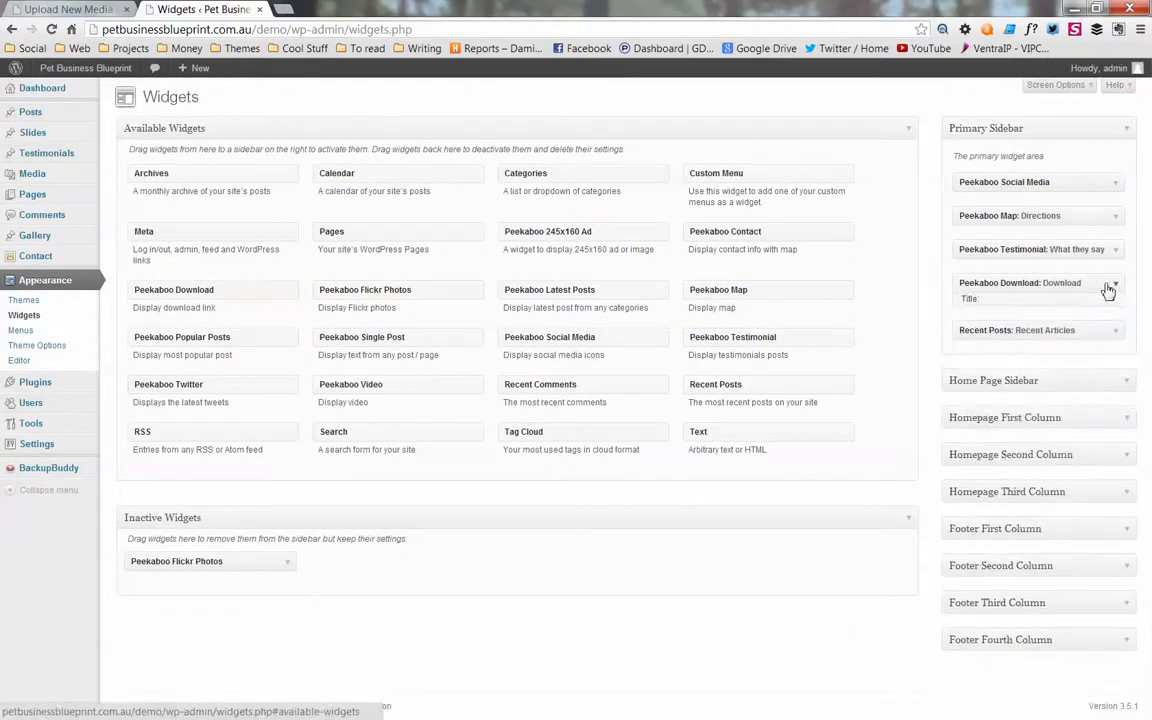
Paste the Price-List-Sample.pdf URL into the Home Page Sidebar Download widget's link field and save
{"action": "left_click", "coordinate": [1124, 379]}
{"action": "scroll", "coordinate": [1120, 382], "scroll_direction": "down", "scroll_amount": 1}
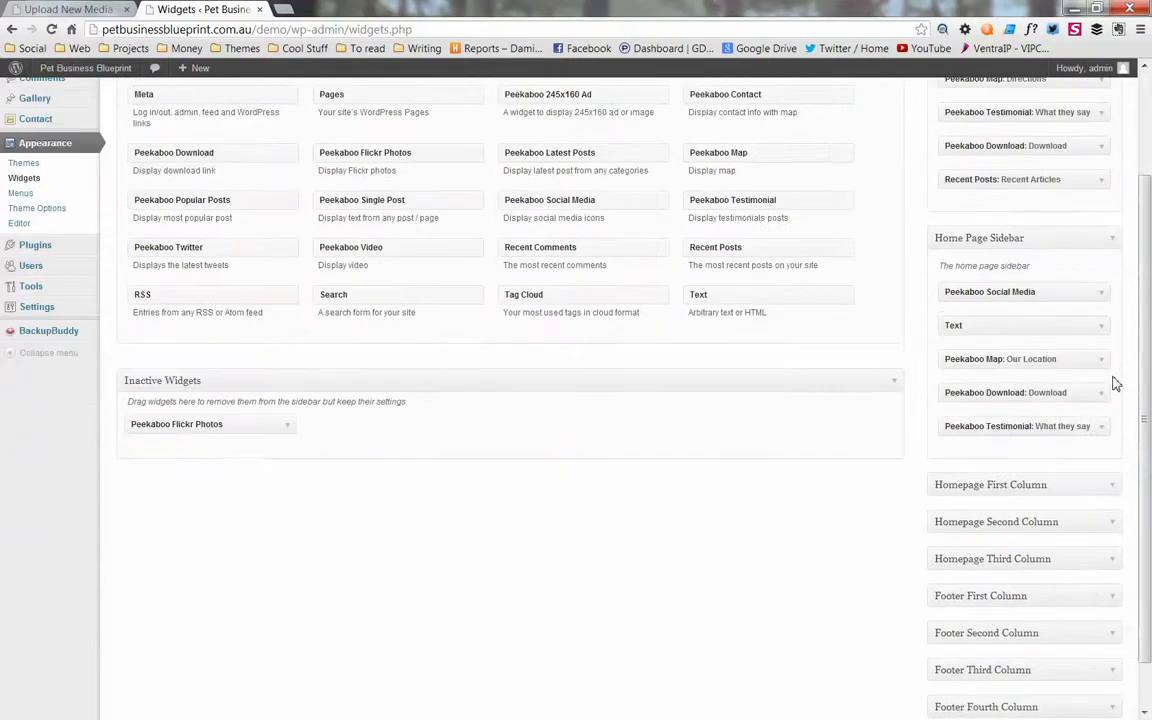
{"action": "scroll", "coordinate": [1100, 370], "scroll_direction": "up", "scroll_amount": 1}
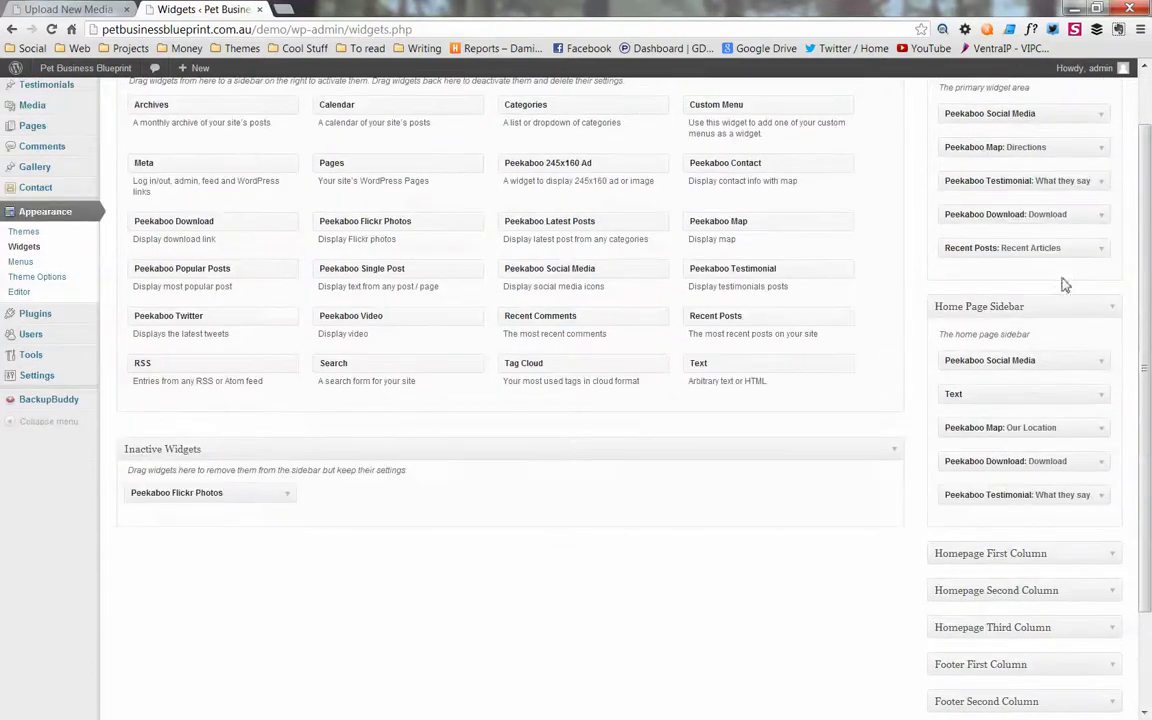
{"action": "scroll", "coordinate": [1060, 300], "scroll_direction": "up", "scroll_amount": 1}
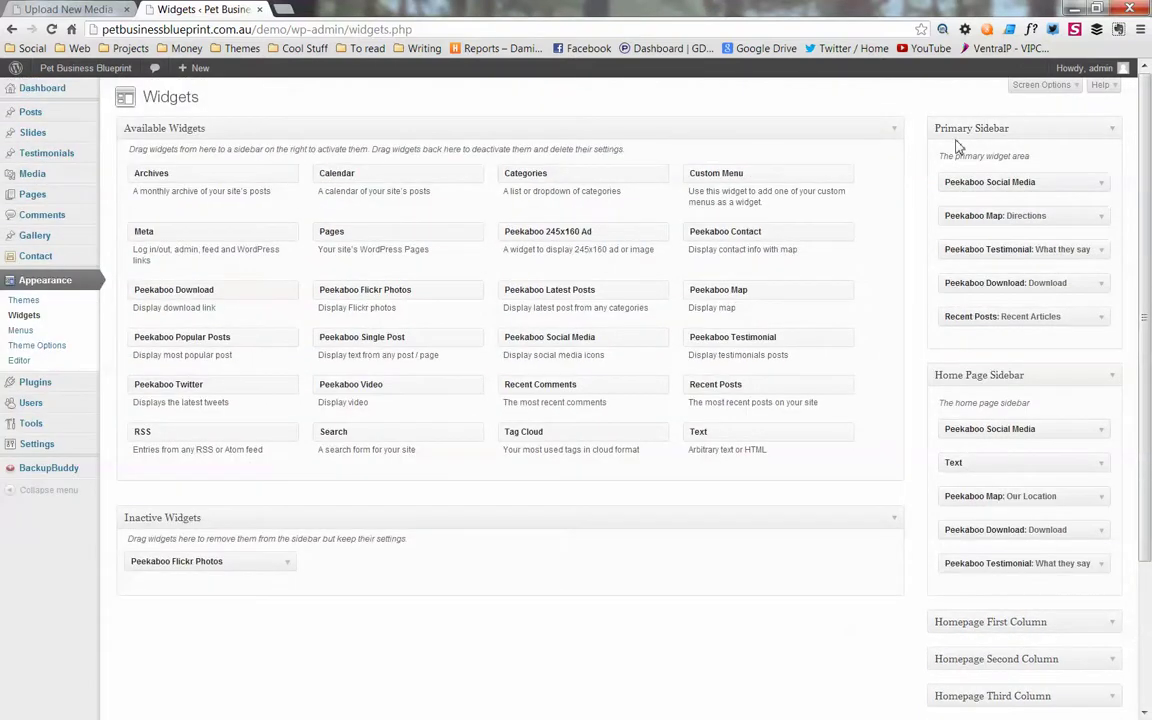
{"action": "scroll", "coordinate": [1000, 310], "scroll_direction": "down", "scroll_amount": 2}
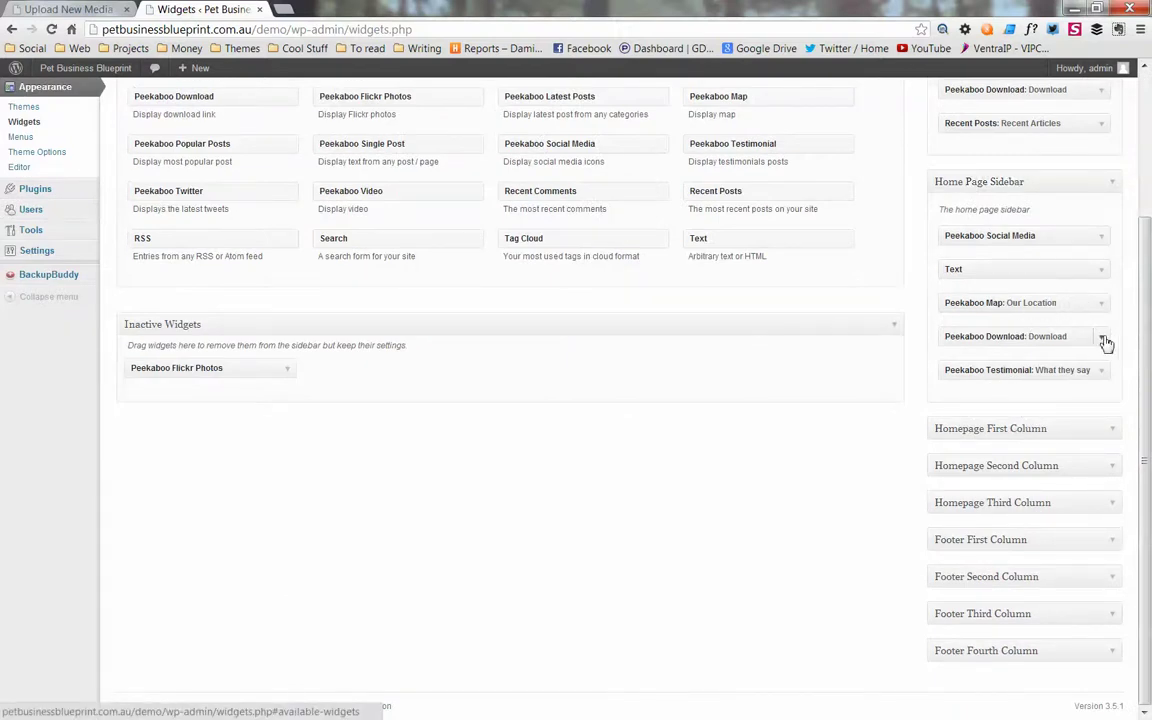
{"action": "left_click", "coordinate": [1104, 338]}
{"action": "scroll", "coordinate": [1075, 342], "scroll_direction": "down", "scroll_amount": 1}
{"action": "left_click", "coordinate": [1021, 375]}
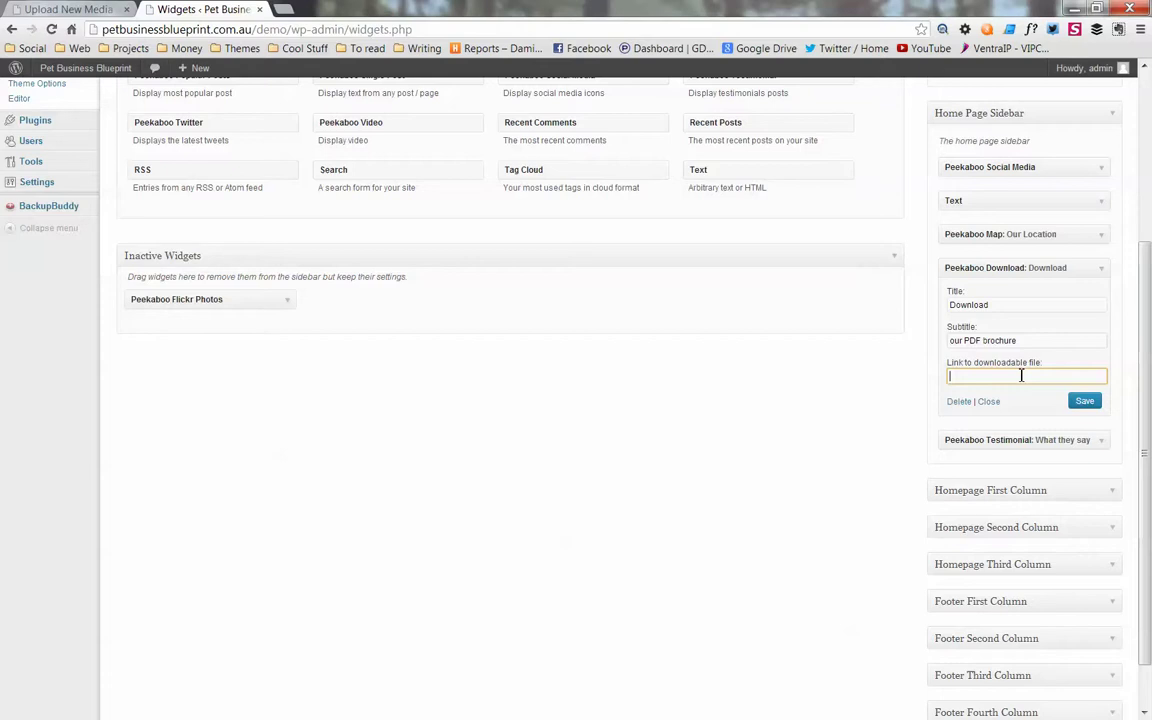
{"action": "key", "text": "ctrl+v"}
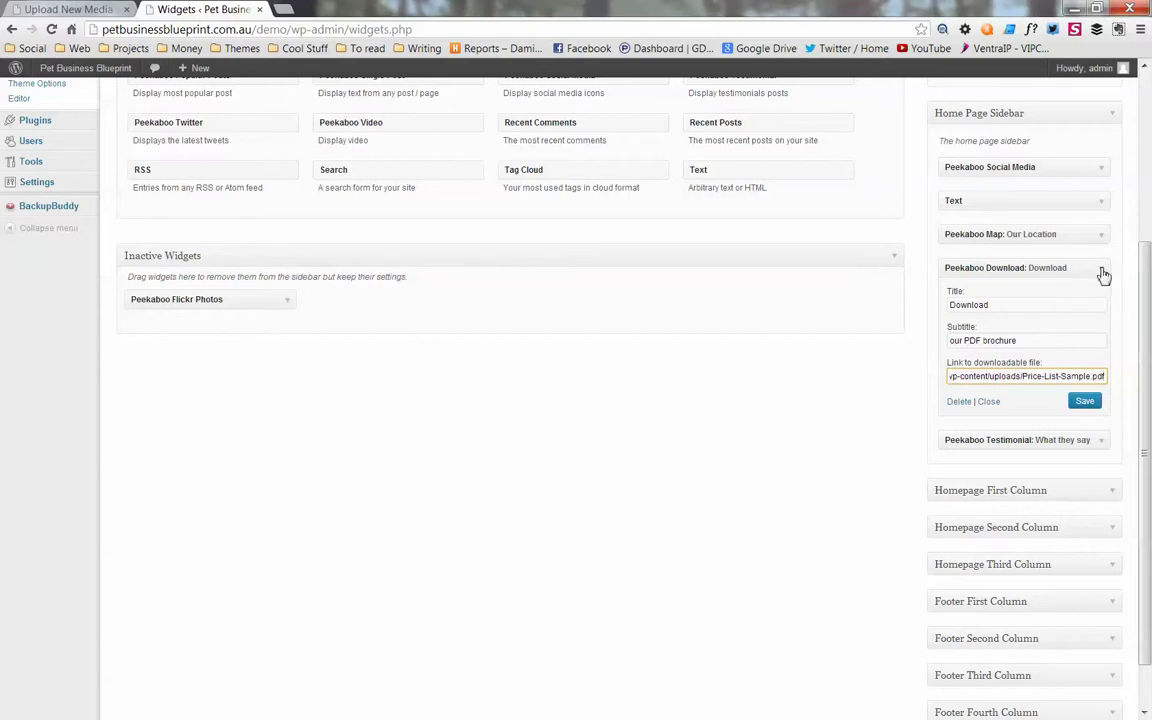
{"action": "left_click", "coordinate": [1083, 400]}
{"action": "left_click", "coordinate": [1100, 269]}
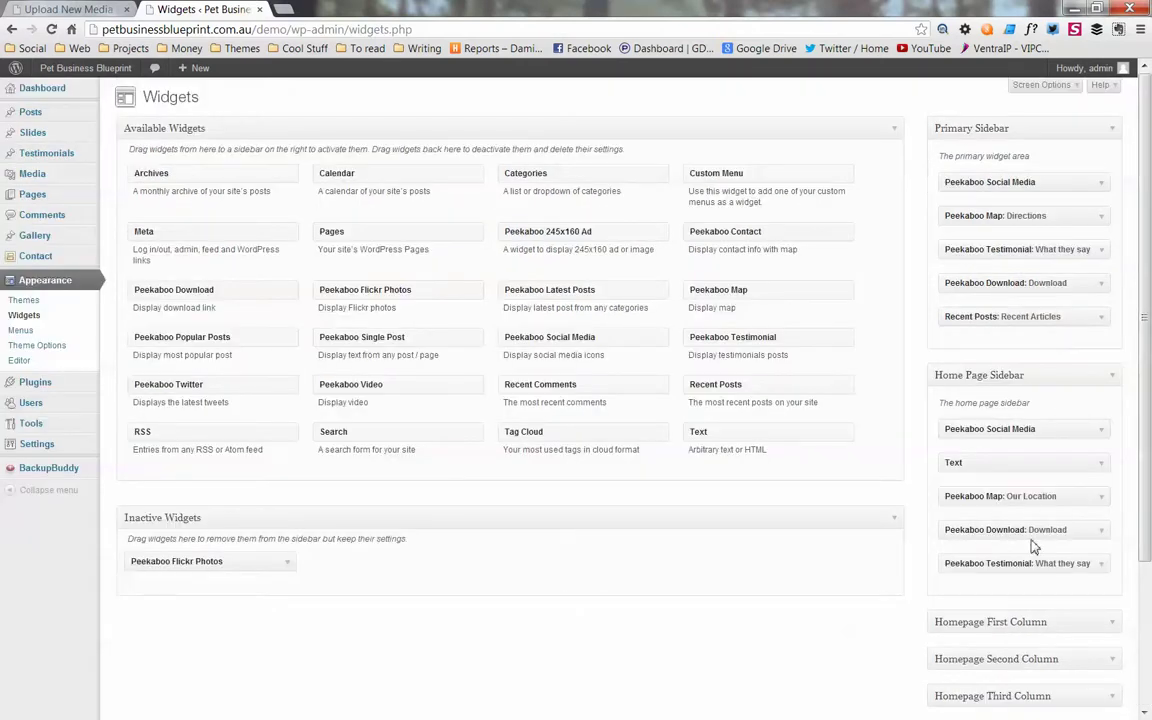
{"action": "scroll", "coordinate": [887, 432], "scroll_direction": "down", "scroll_amount": 3}
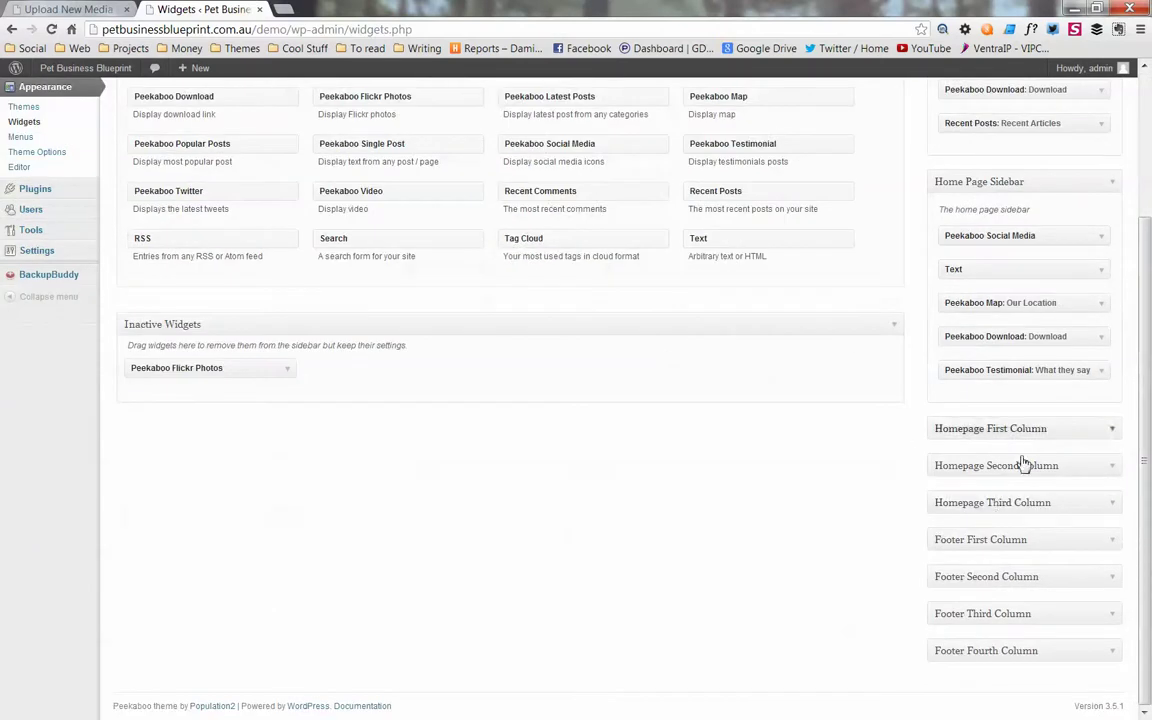
{"action": "scroll", "coordinate": [874, 329], "scroll_direction": "up", "scroll_amount": 2}
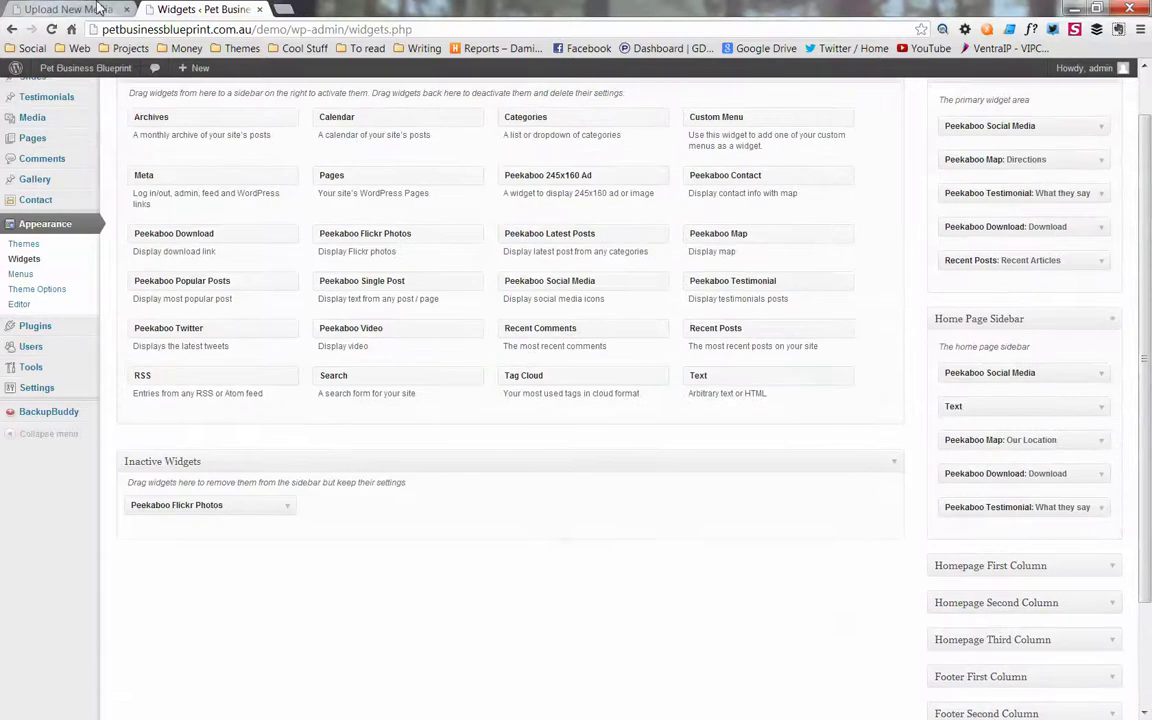
Open the live yourpetbiz home page in a new tab and view its Download brochure box
{"action": "right_click", "coordinate": [95, 67]}
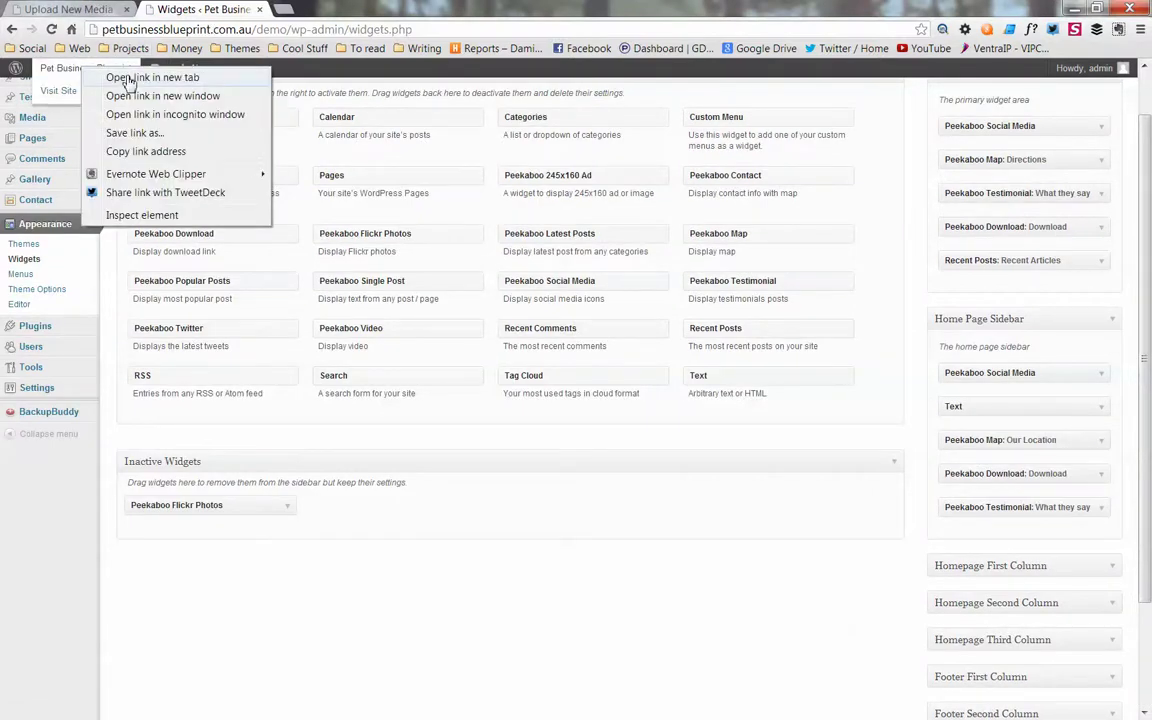
{"action": "left_click", "coordinate": [116, 77]}
{"action": "left_click", "coordinate": [320, 9]}
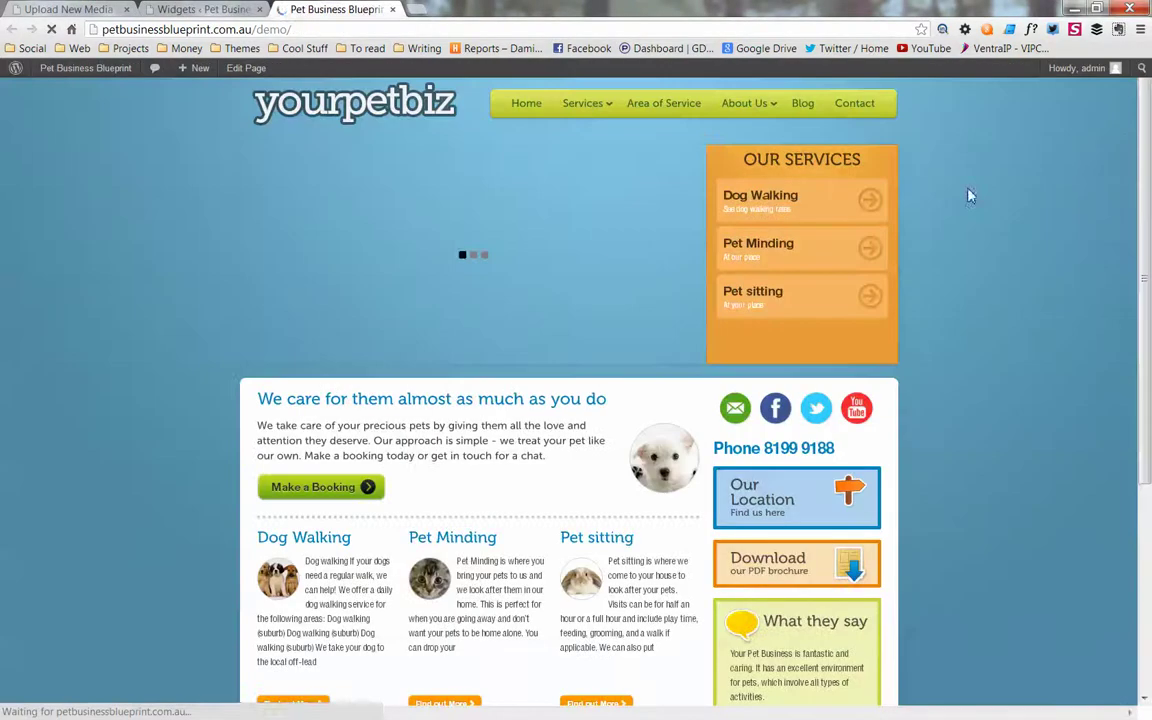
{"action": "scroll", "coordinate": [560, 566], "scroll_direction": "down", "scroll_amount": 3}
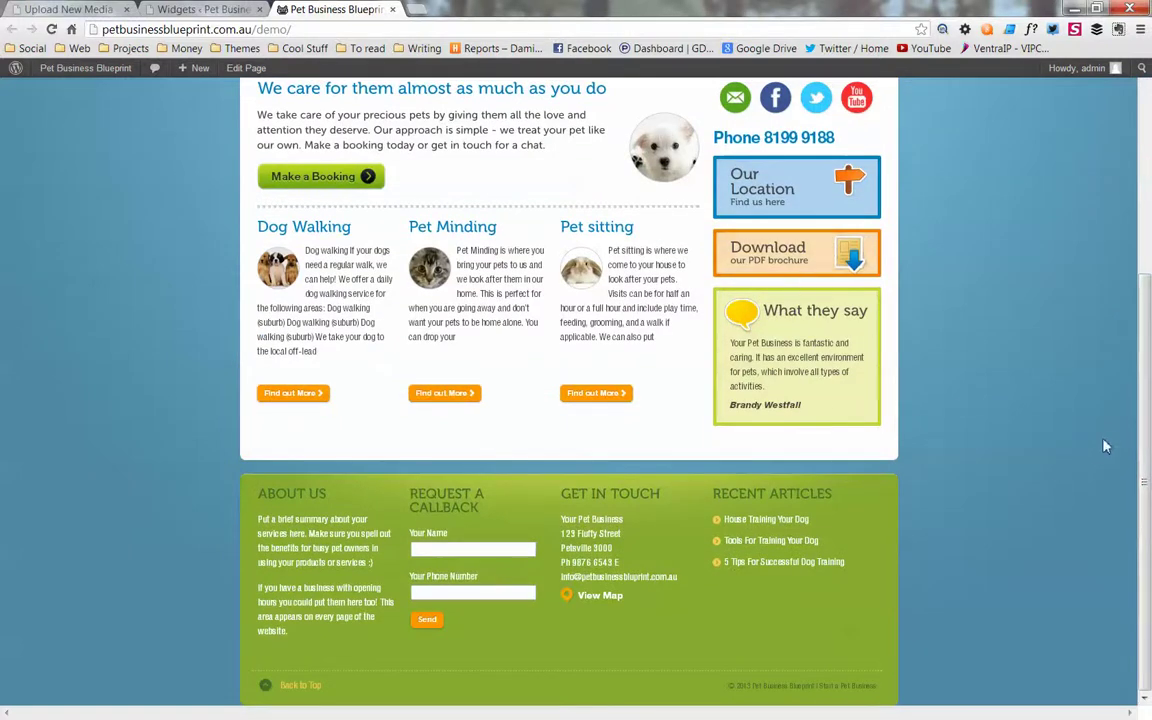
{"action": "scroll", "coordinate": [1115, 360], "scroll_direction": "up", "scroll_amount": 2}
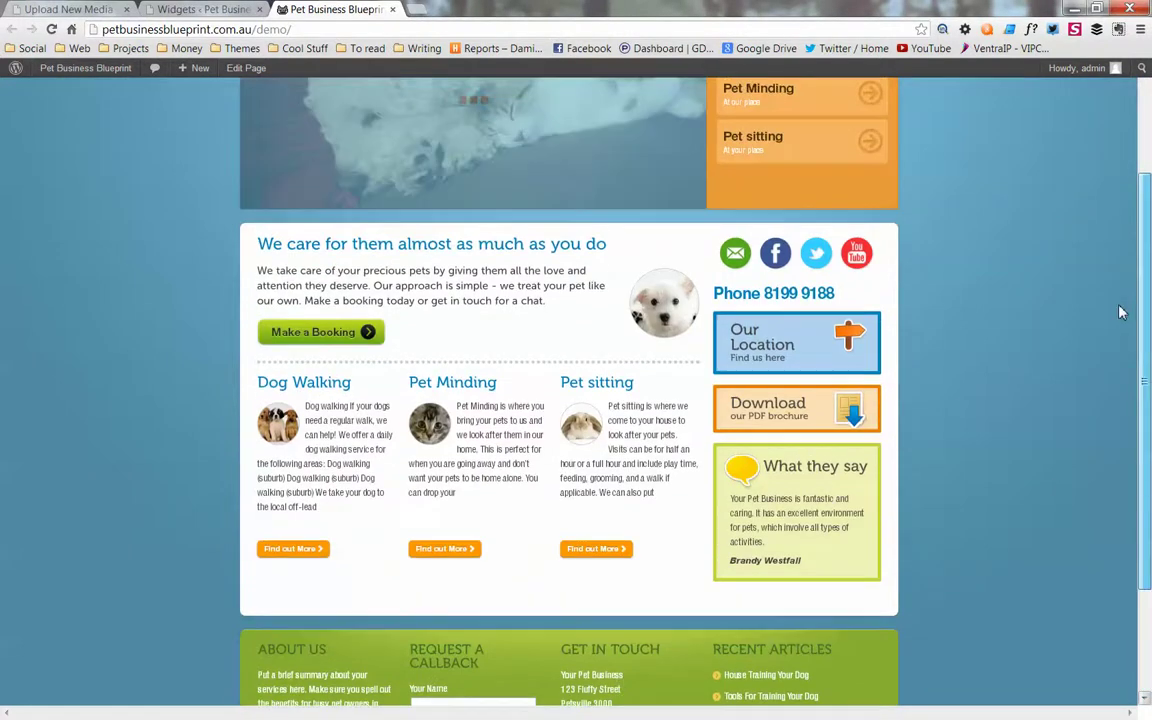
{"action": "scroll", "coordinate": [1118, 290], "scroll_direction": "up", "scroll_amount": 1}
{"action": "scroll", "coordinate": [1112, 310], "scroll_direction": "down", "scroll_amount": 1}
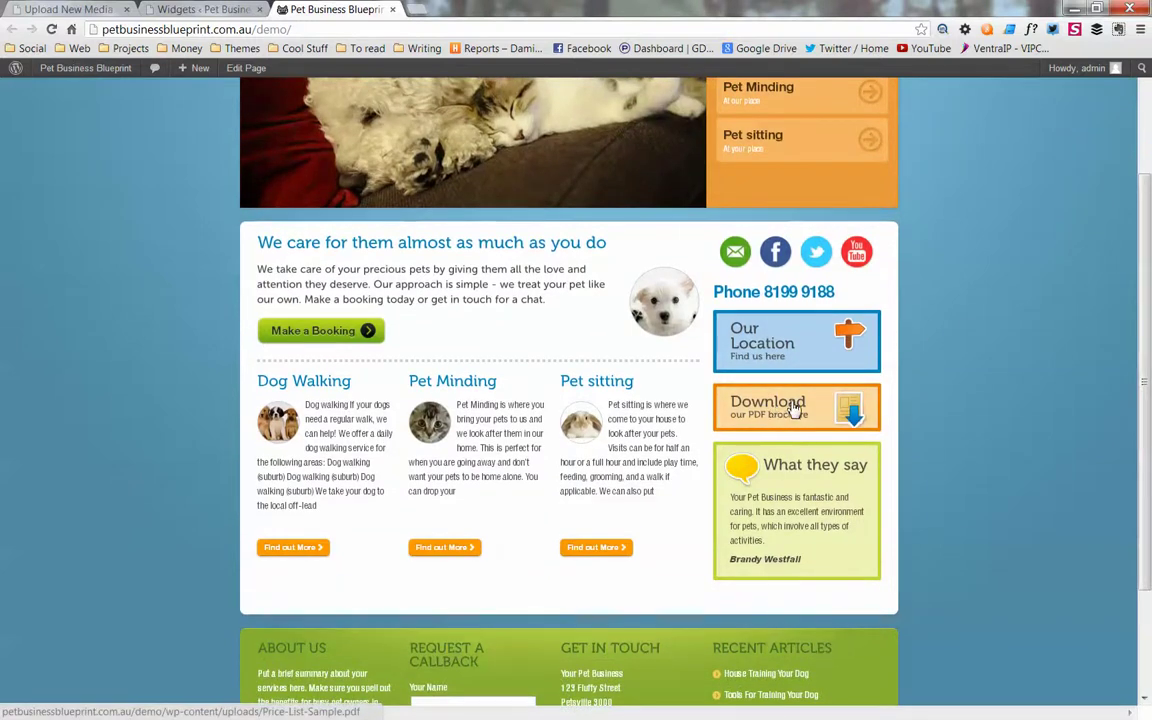
Open the price list PDF from the home page's Download box, cancelling the Save As dialog
{"action": "left_click", "coordinate": [795, 410]}
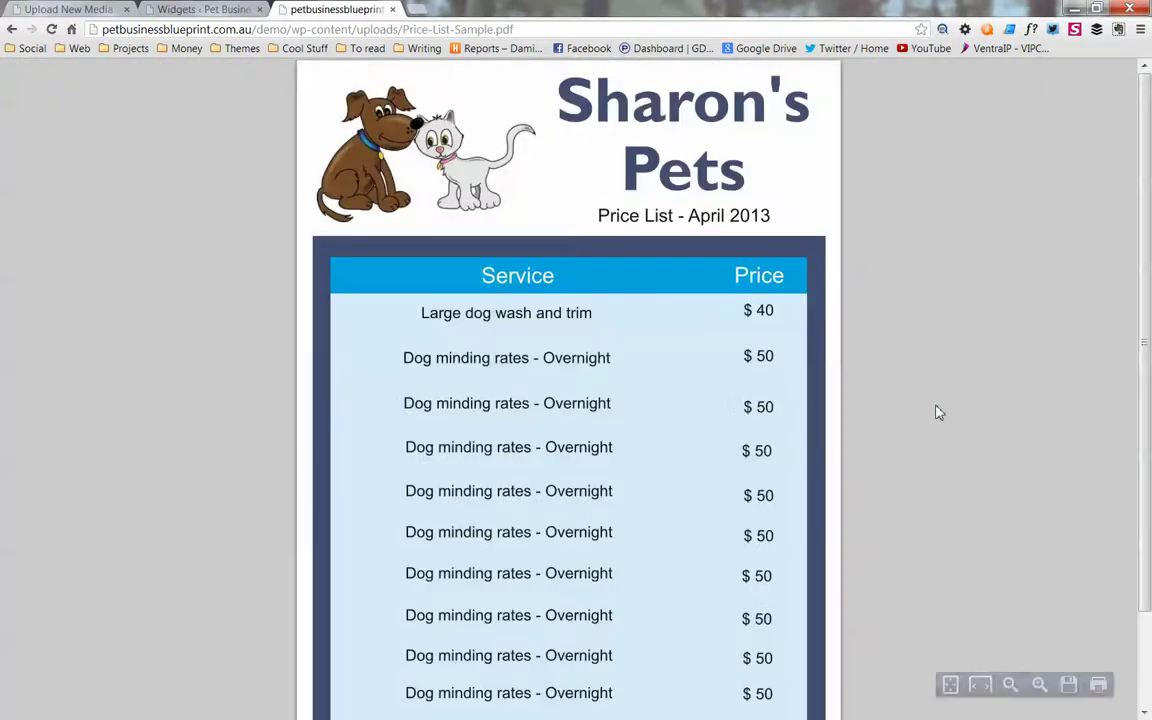
{"action": "left_click_drag", "start_coordinate": [1143, 177], "coordinate": [1106, 342]}
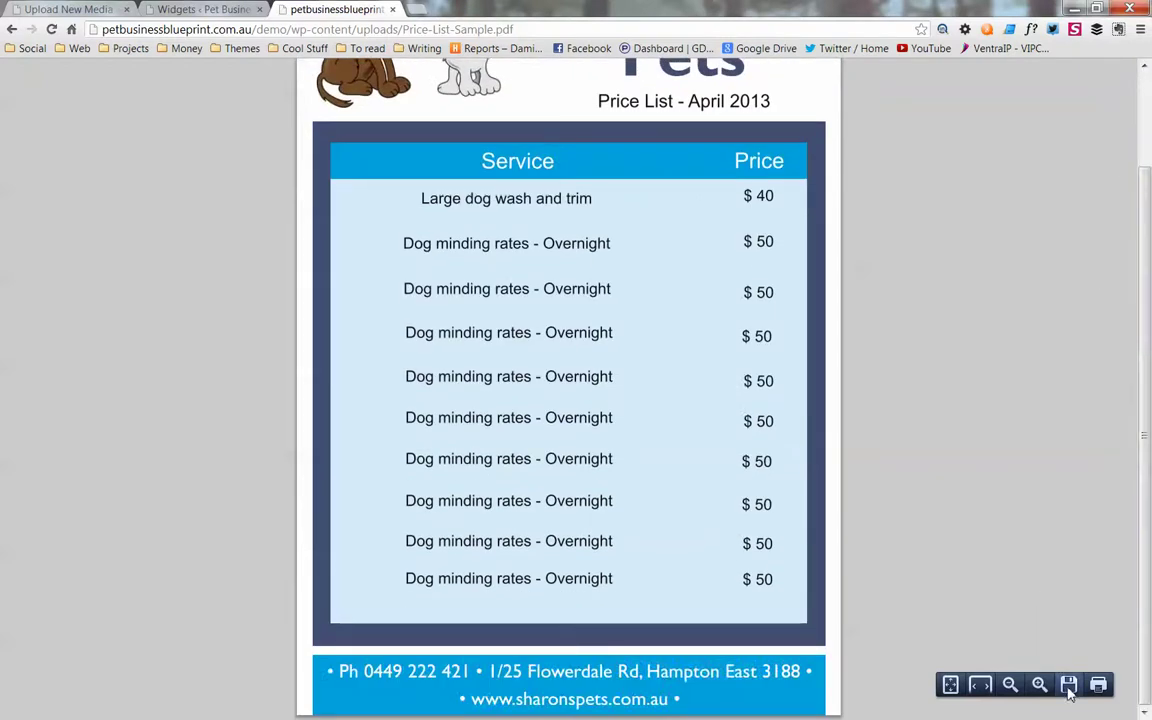
{"action": "key", "text": "ctrl+s"}
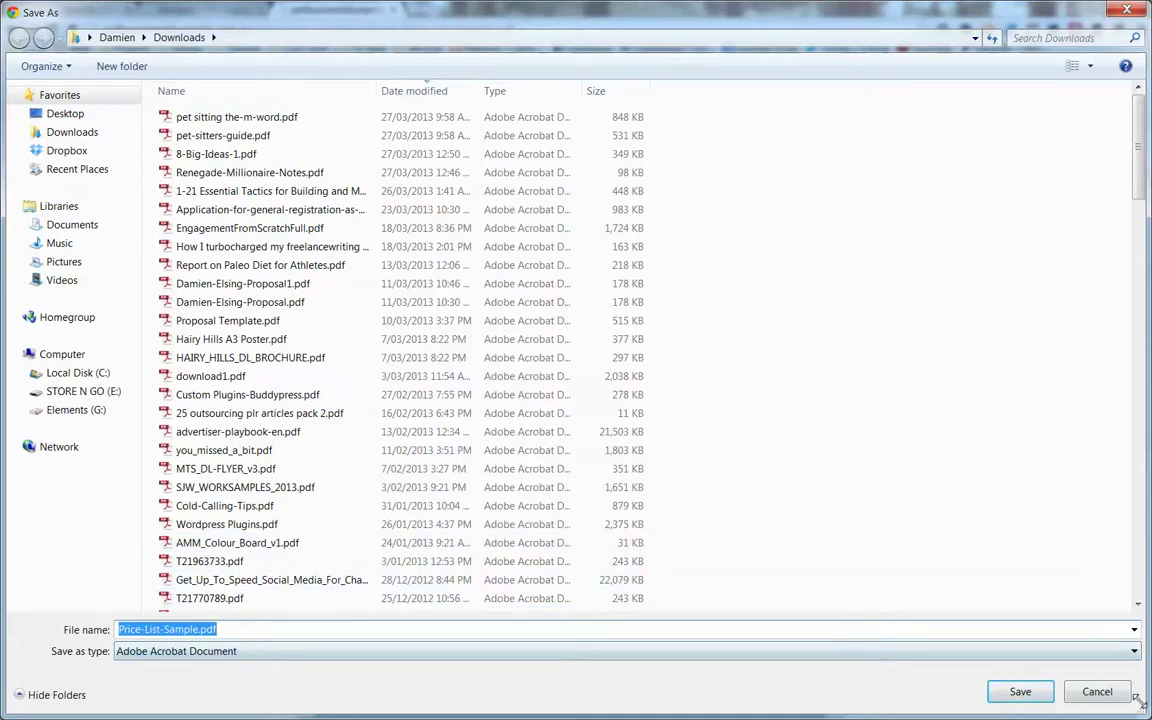
{"action": "left_click", "coordinate": [1097, 691]}
{"action": "left_click_drag", "start_coordinate": [1145, 252], "coordinate": [1121, 198]}
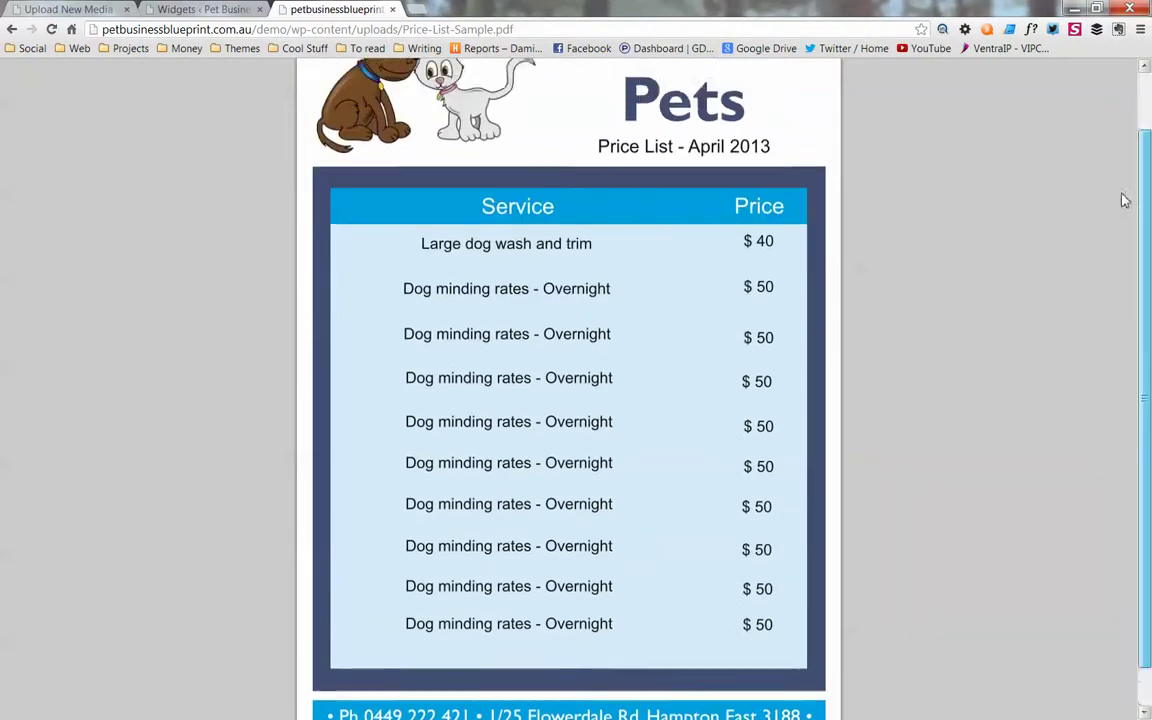
Go back and open the price list PDF from the Dog Walking page's Download box
{"action": "left_click", "coordinate": [13, 29]}
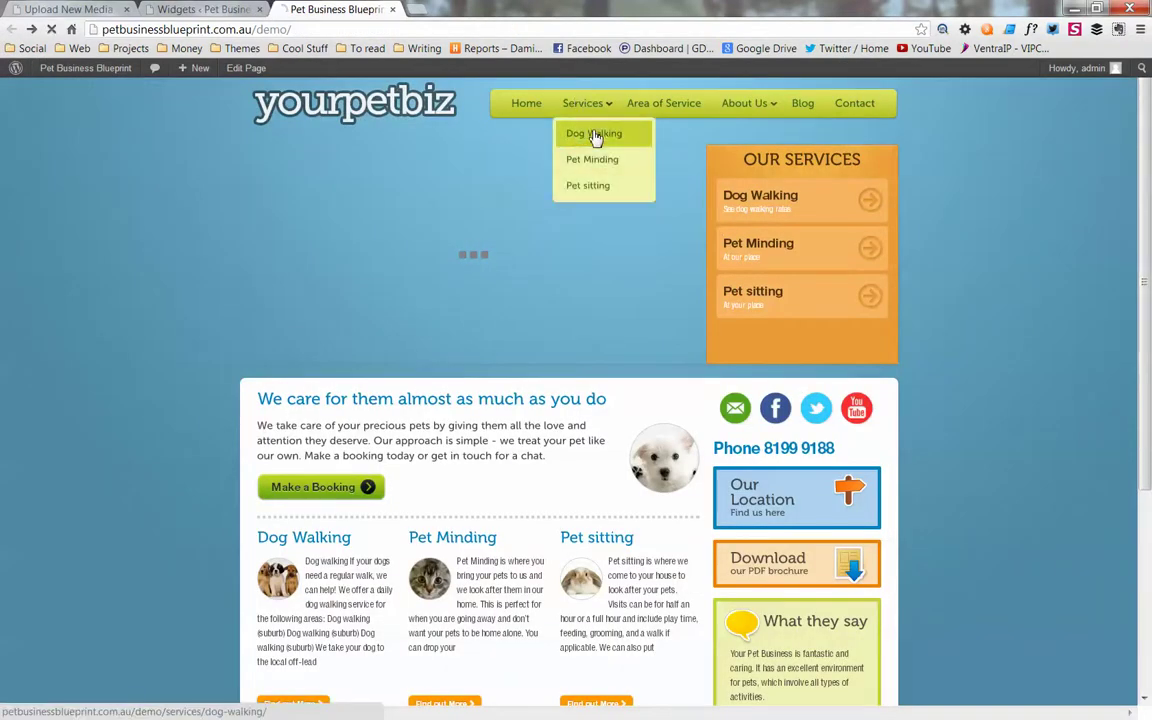
{"action": "left_click", "coordinate": [597, 134]}
{"action": "scroll", "coordinate": [805, 303], "scroll_direction": "down", "scroll_amount": 1}
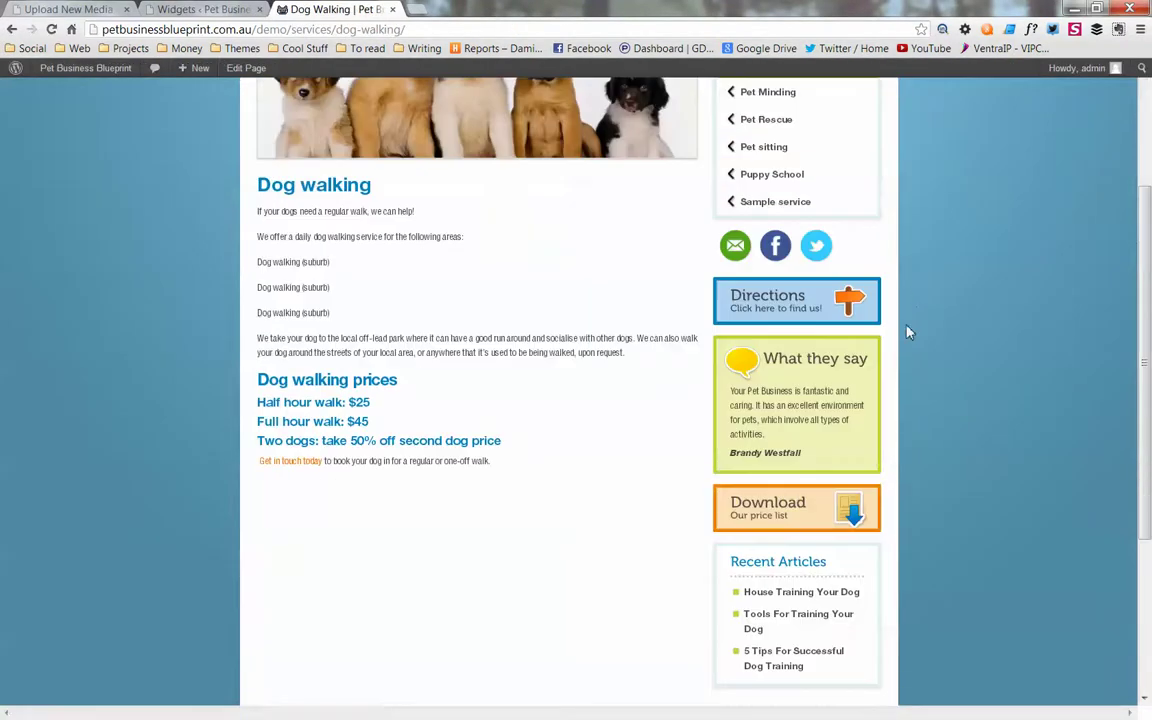
{"action": "scroll", "coordinate": [806, 440], "scroll_direction": "down", "scroll_amount": 2}
{"action": "scroll", "coordinate": [866, 378], "scroll_direction": "up", "scroll_amount": 1}
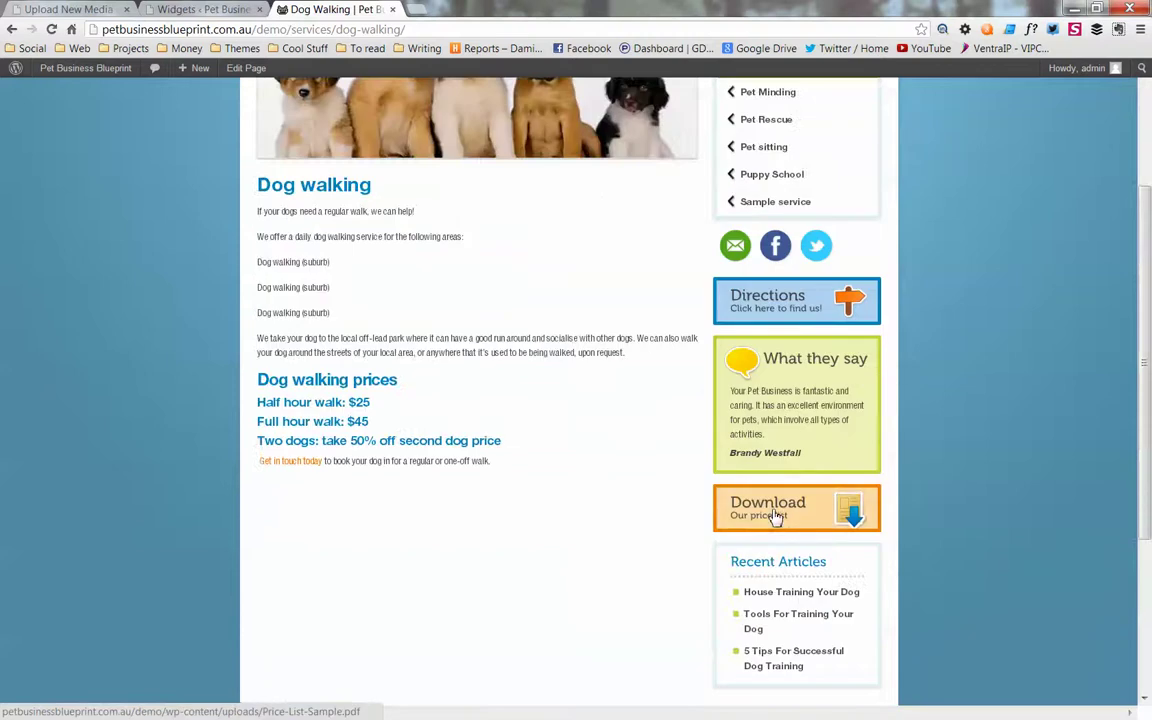
{"action": "left_click", "coordinate": [776, 517]}
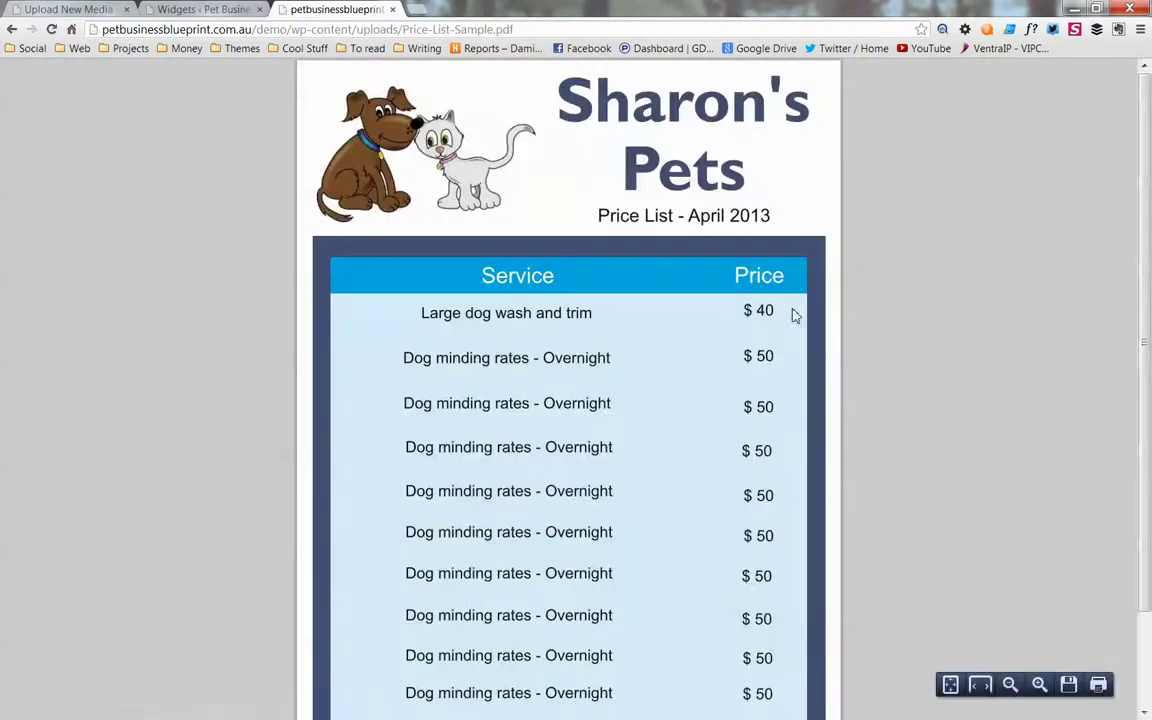
{"action": "scroll", "coordinate": [897, 316], "scroll_direction": "down", "scroll_amount": 2}
{"action": "scroll", "coordinate": [905, 335], "scroll_direction": "up", "scroll_amount": 2}
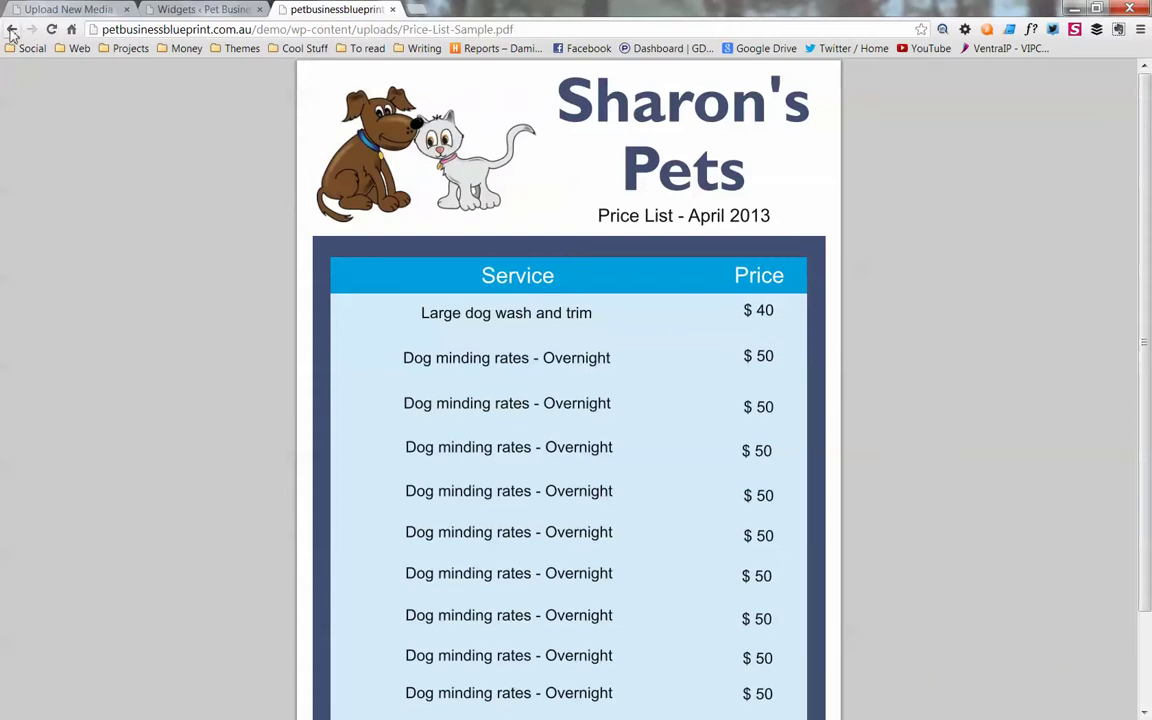
{"action": "scroll", "coordinate": [676, 220], "scroll_direction": "down", "scroll_amount": 2}
{"action": "mouse_move", "coordinate": [898, 642]}
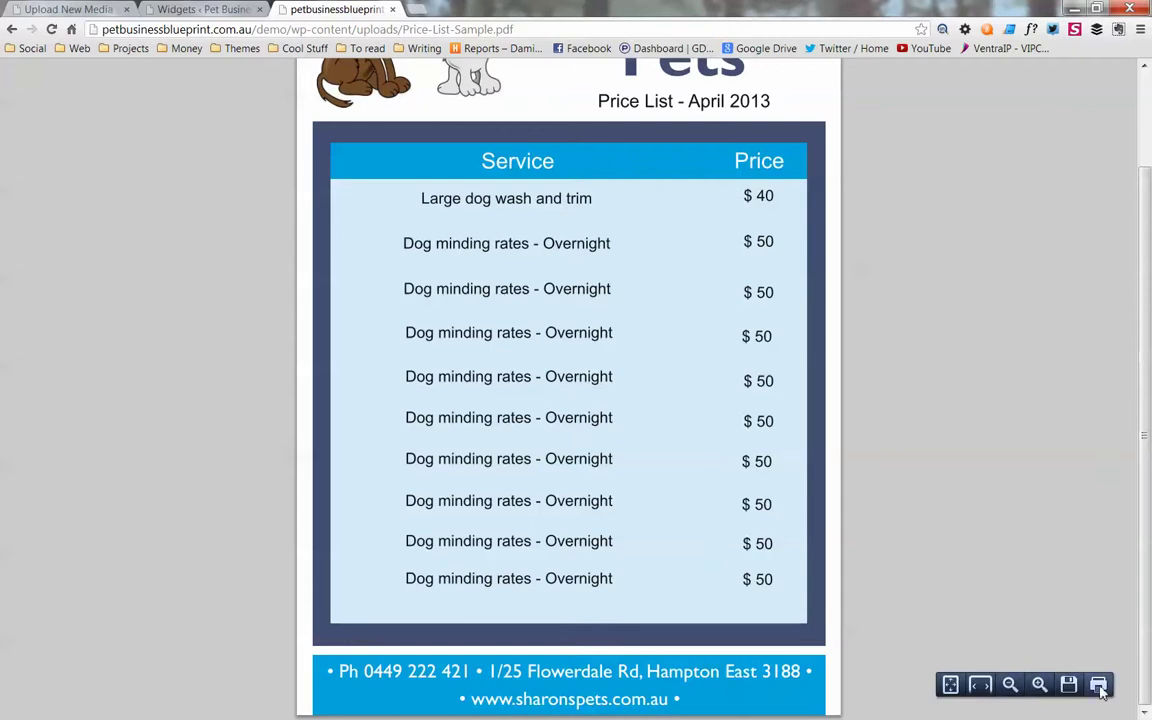
Return from the PDF to the Dog Walking page and scroll to its 'Our price list' Download box
{"action": "left_click", "coordinate": [12, 29]}
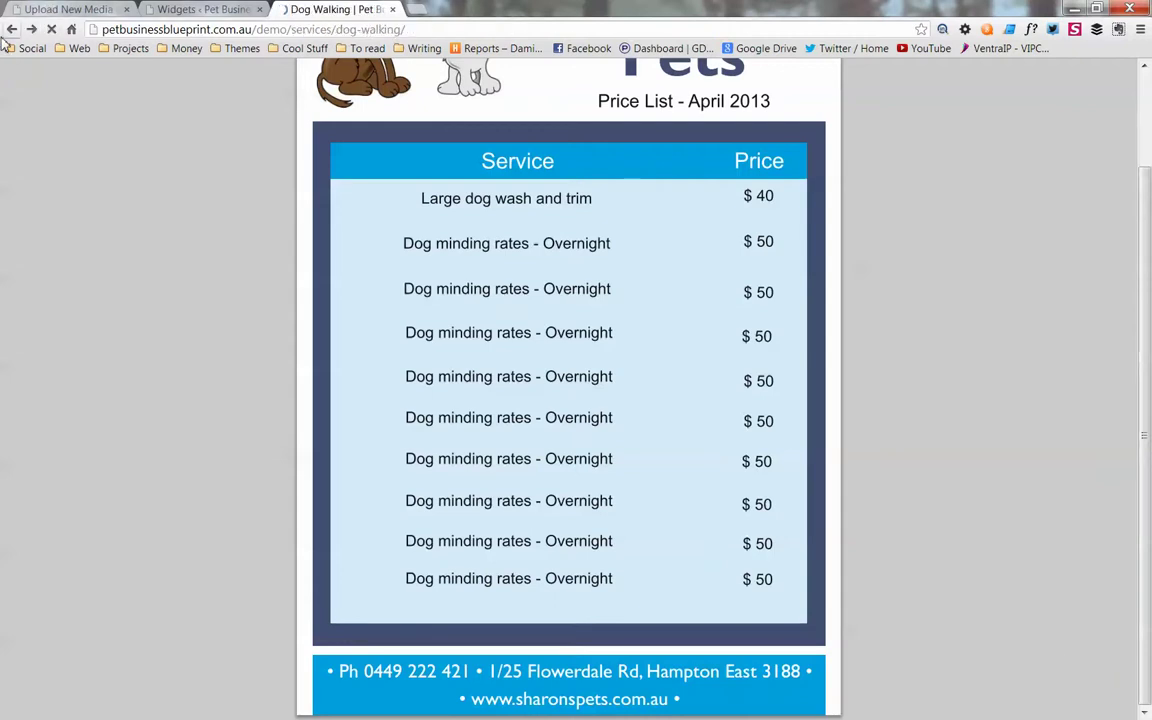
{"action": "scroll", "coordinate": [982, 375], "scroll_direction": "down", "scroll_amount": 1}
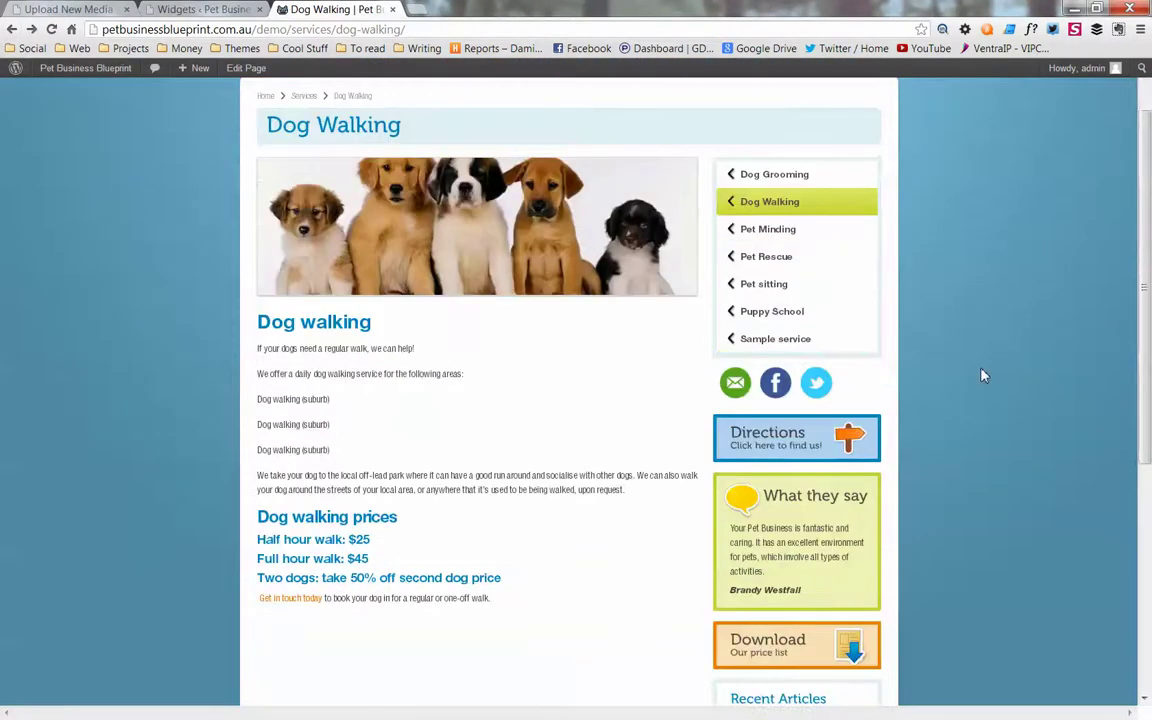
{"action": "scroll", "coordinate": [975, 413], "scroll_direction": "down", "scroll_amount": 4}
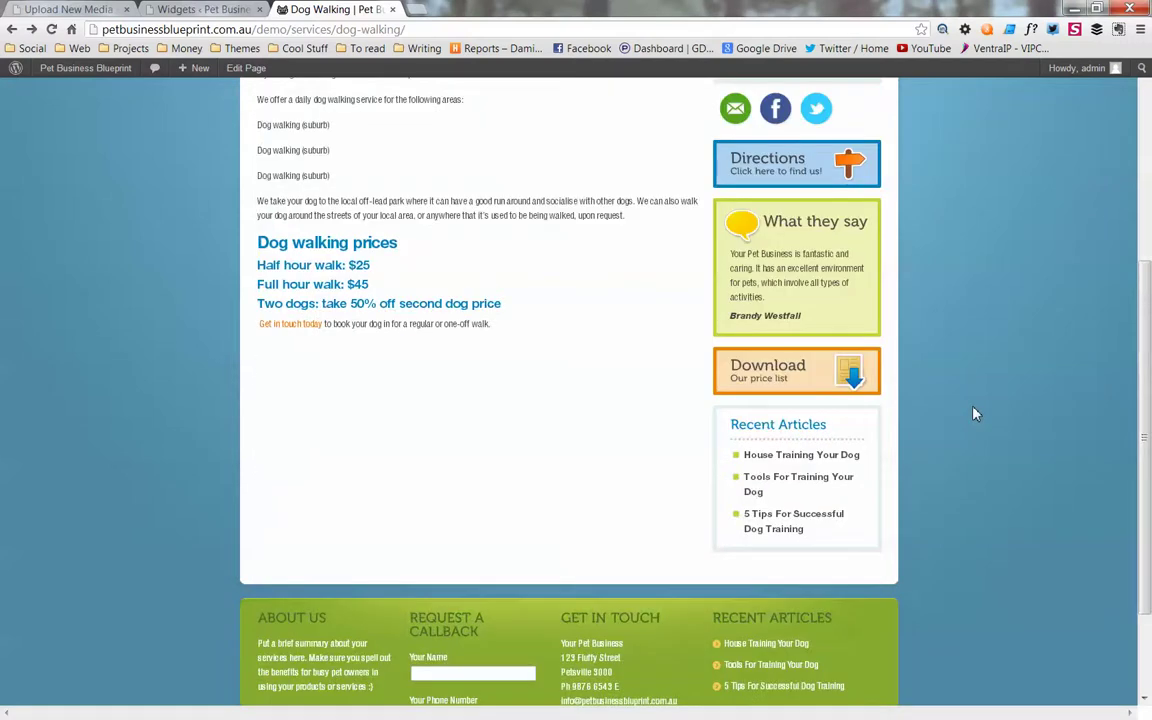
{"action": "scroll", "coordinate": [975, 413], "scroll_direction": "down", "scroll_amount": 1}
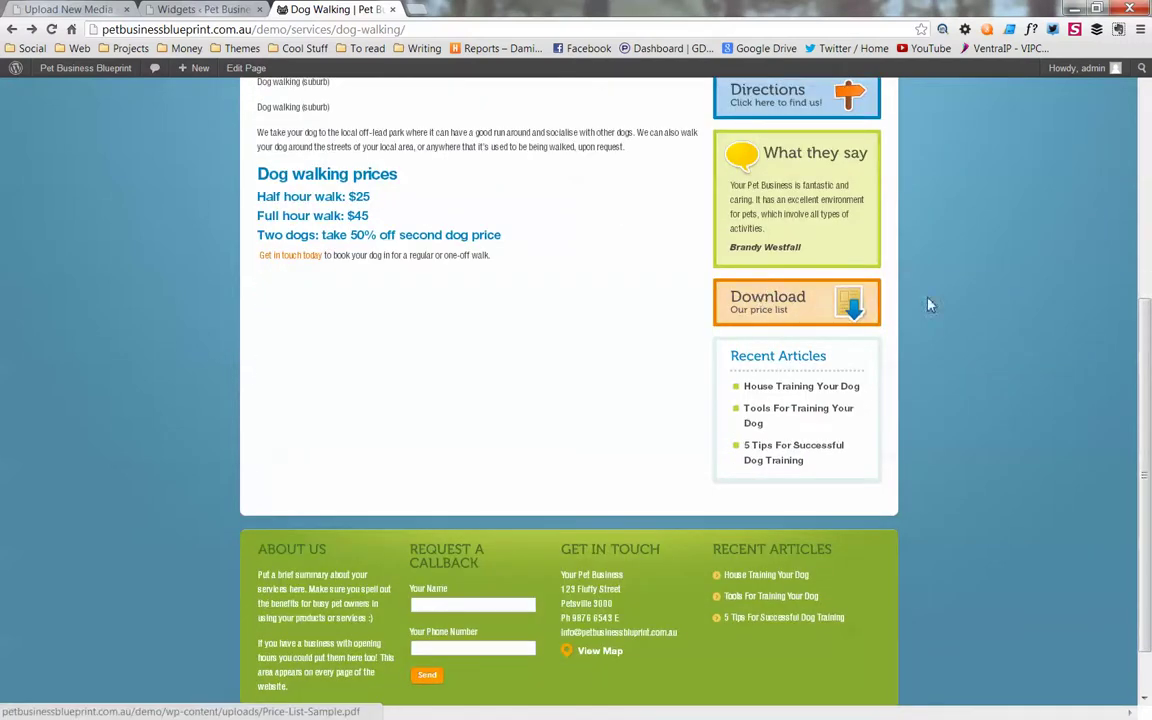